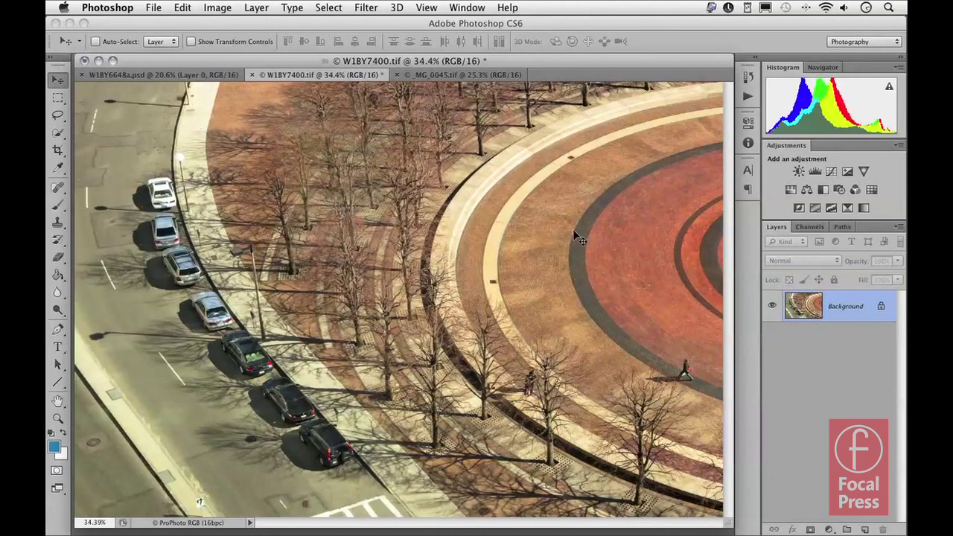
Start a Field Blur on the plaza photo and set the central pin's blur to 56 px.
{"action": "left_click", "coordinate": [367, 9]}
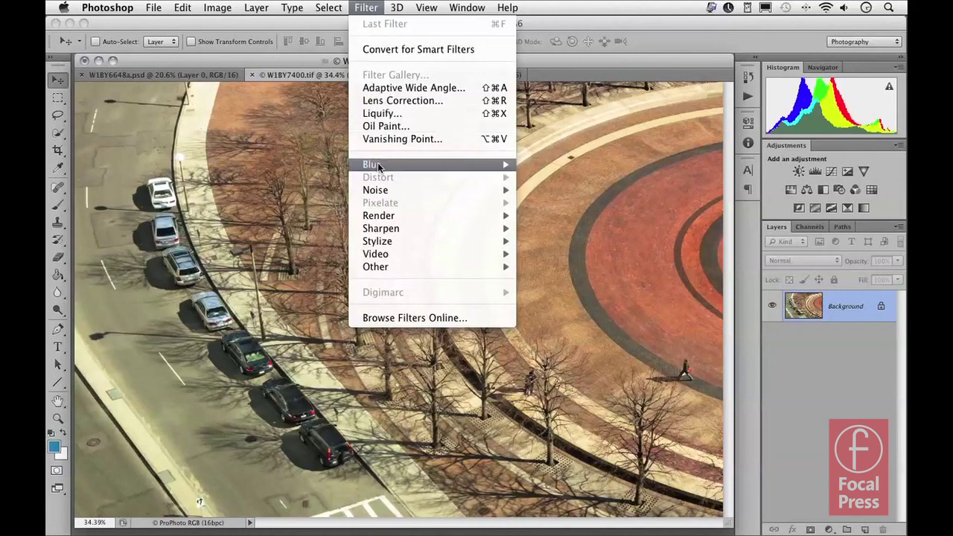
{"action": "mouse_move", "coordinate": [377, 167]}
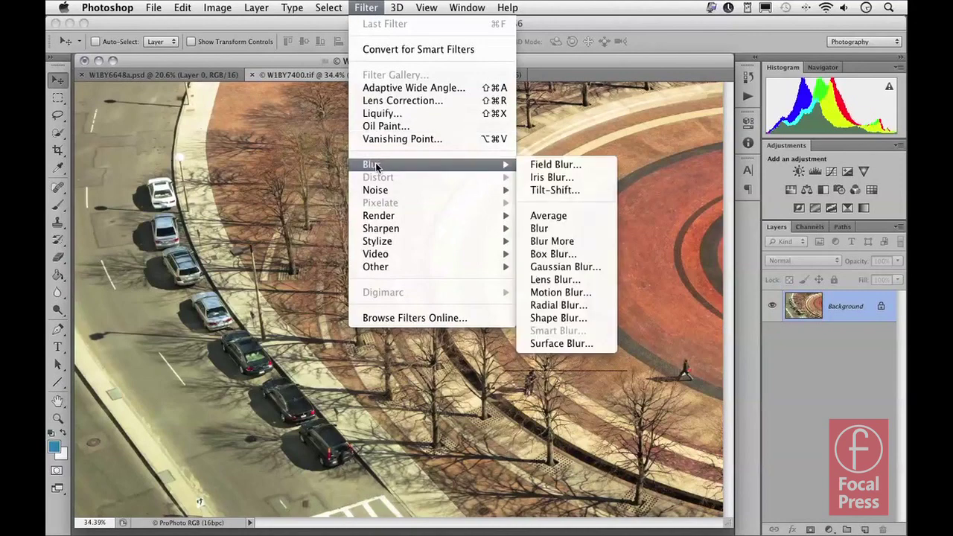
{"action": "left_click", "coordinate": [594, 166]}
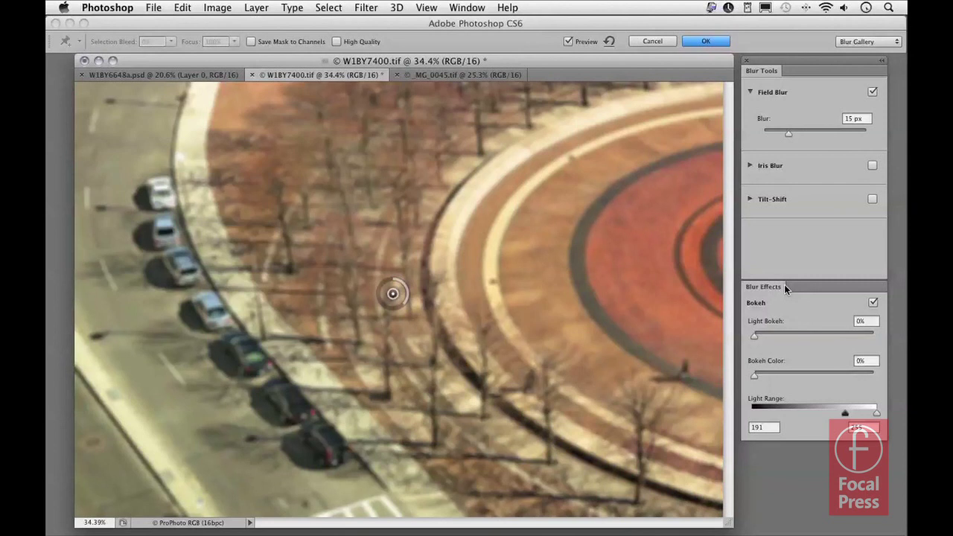
{"action": "mouse_move", "coordinate": [788, 133]}
{"action": "left_mouse_down"}
{"action": "mouse_move", "coordinate": [835, 136]}
{"action": "mouse_move", "coordinate": [783, 135]}
{"action": "left_mouse_up"}
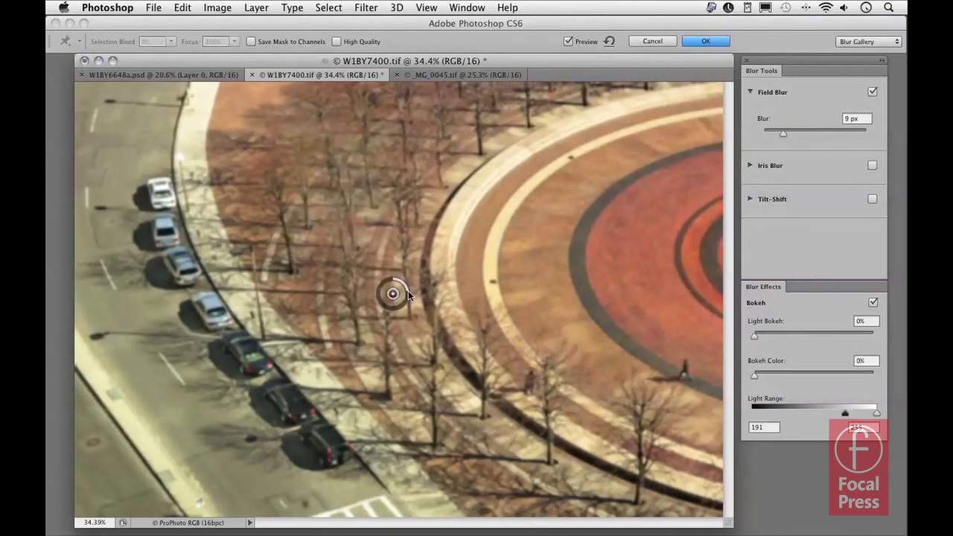
{"action": "left_click_drag", "start_coordinate": [408, 295], "coordinate": [378, 301]}
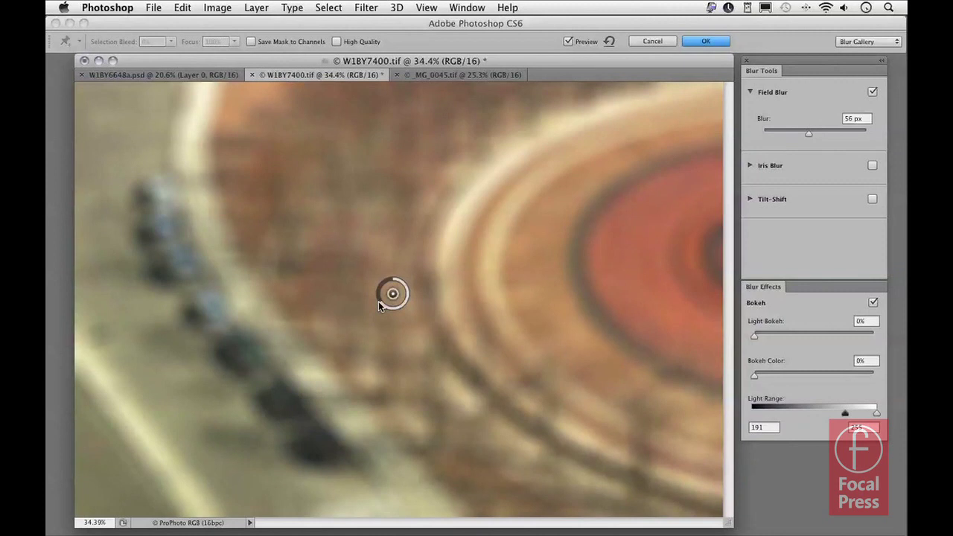
Set the Field Blur's Light Bokeh to 52% and Bokeh Color to 25%.
{"action": "left_click", "coordinate": [756, 341]}
{"action": "left_click_drag", "start_coordinate": [756, 340], "coordinate": [815, 339]}
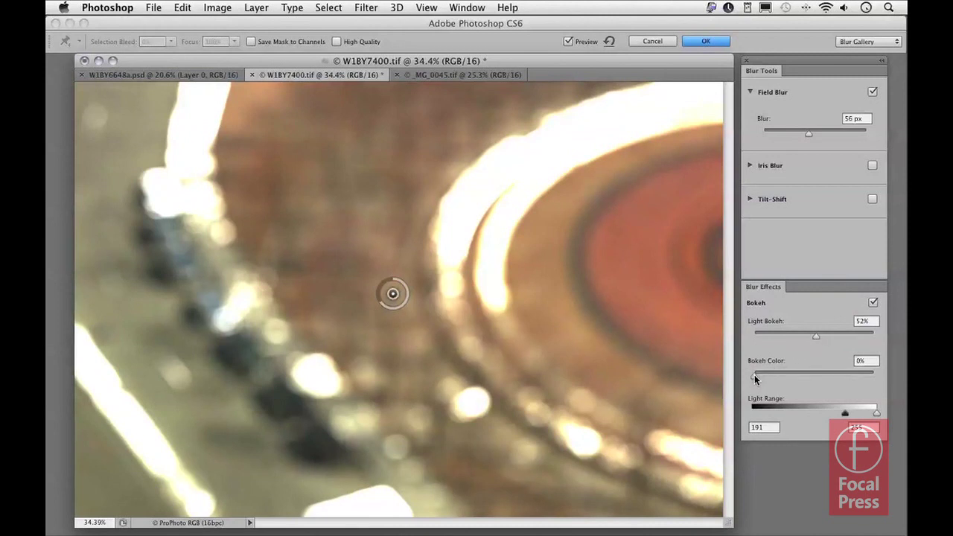
{"action": "left_click_drag", "start_coordinate": [755, 375], "coordinate": [821, 370]}
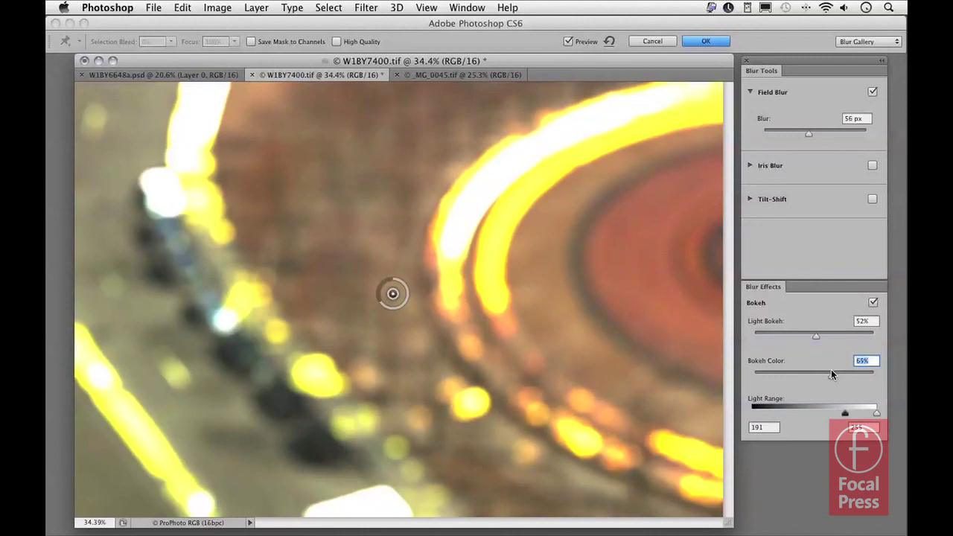
{"action": "left_click_drag", "start_coordinate": [831, 369], "coordinate": [783, 371]}
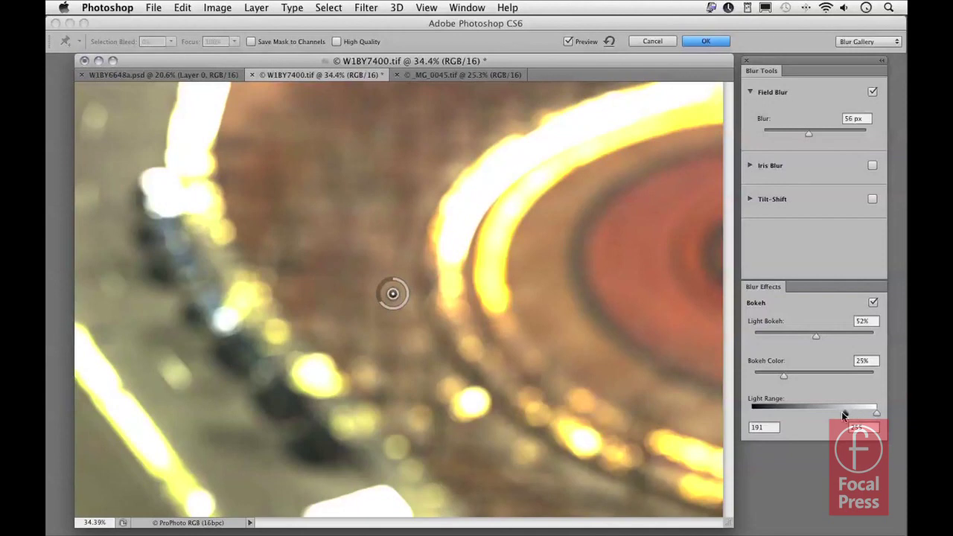
Reduce Light Bokeh to 30% and set the Light Range to 197–255.
{"action": "left_click_drag", "start_coordinate": [845, 415], "coordinate": [802, 415]}
{"action": "left_click_drag", "start_coordinate": [877, 413], "coordinate": [776, 415]}
{"action": "left_click_drag", "start_coordinate": [816, 336], "coordinate": [791, 336]}
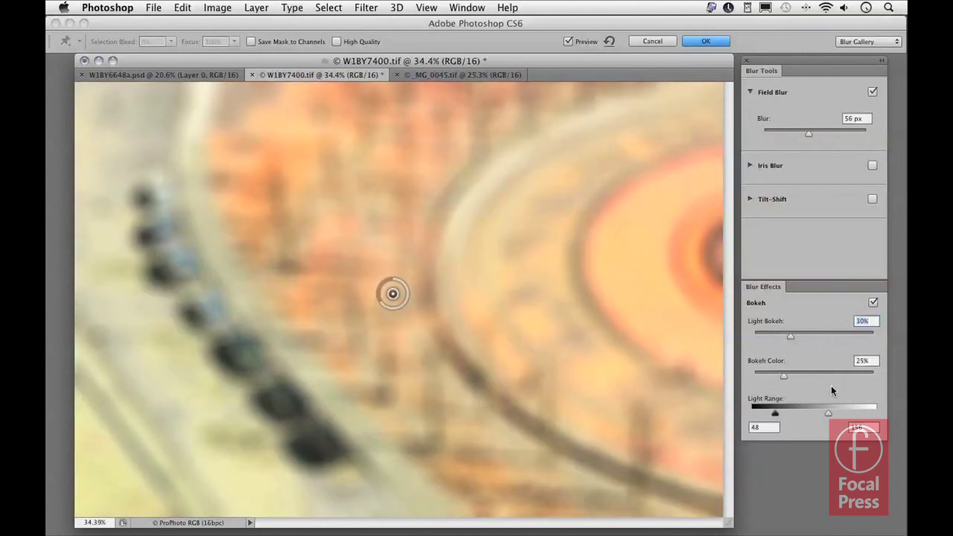
{"action": "left_click_drag", "start_coordinate": [828, 414], "coordinate": [879, 410]}
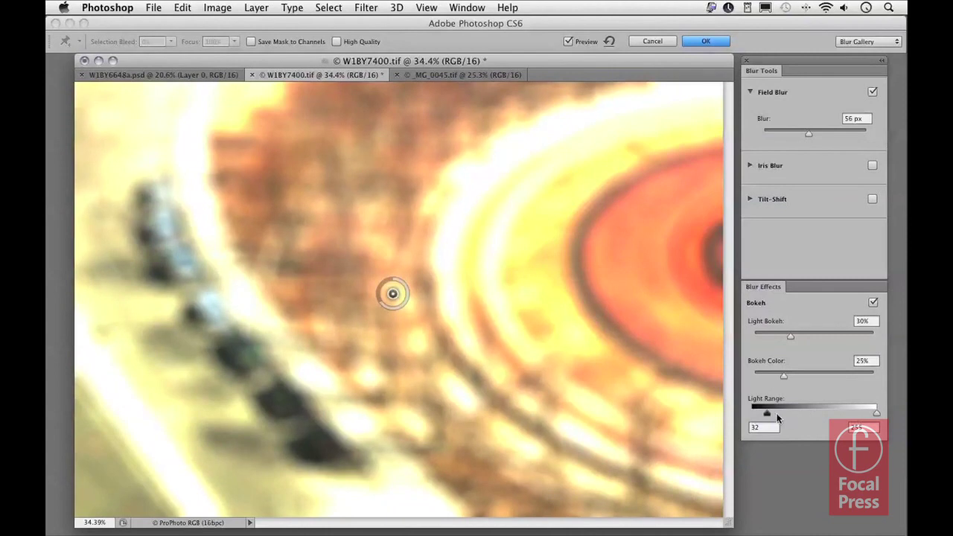
{"action": "left_click_drag", "start_coordinate": [769, 415], "coordinate": [852, 414]}
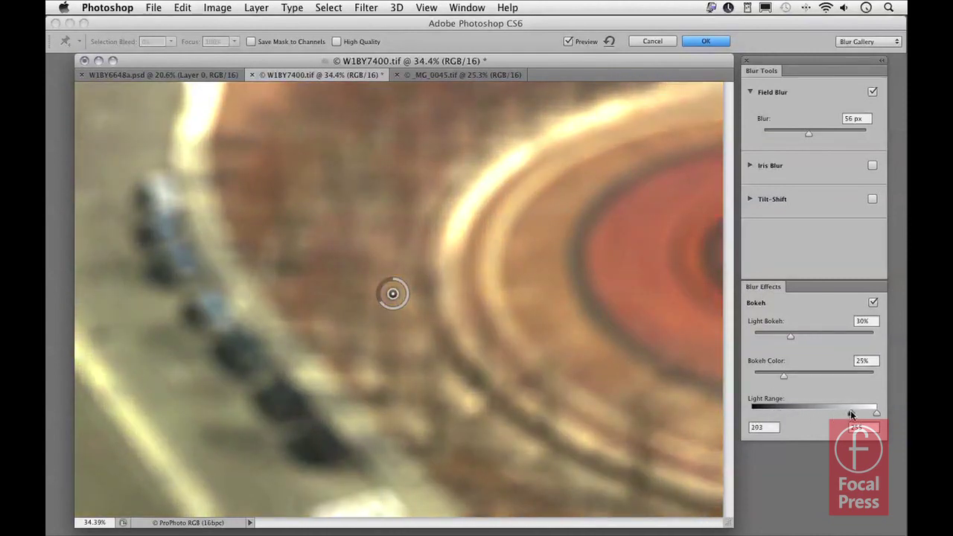
{"action": "left_click_drag", "start_coordinate": [852, 414], "coordinate": [847, 414]}
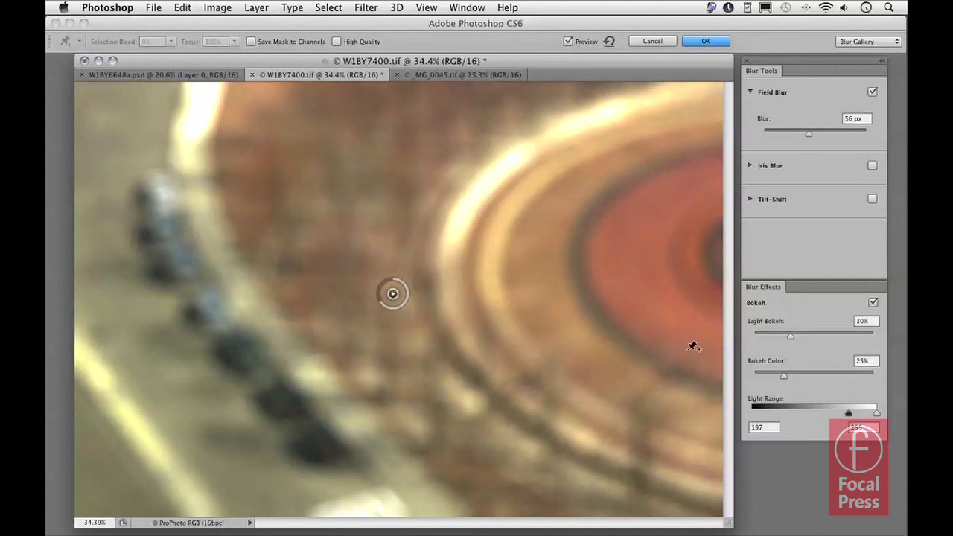
Add a 0 px blur pin and place it on the plaza's cream ring, moving the 56 px pin to the road at the photo's lower left.
{"action": "left_click", "coordinate": [651, 140]}
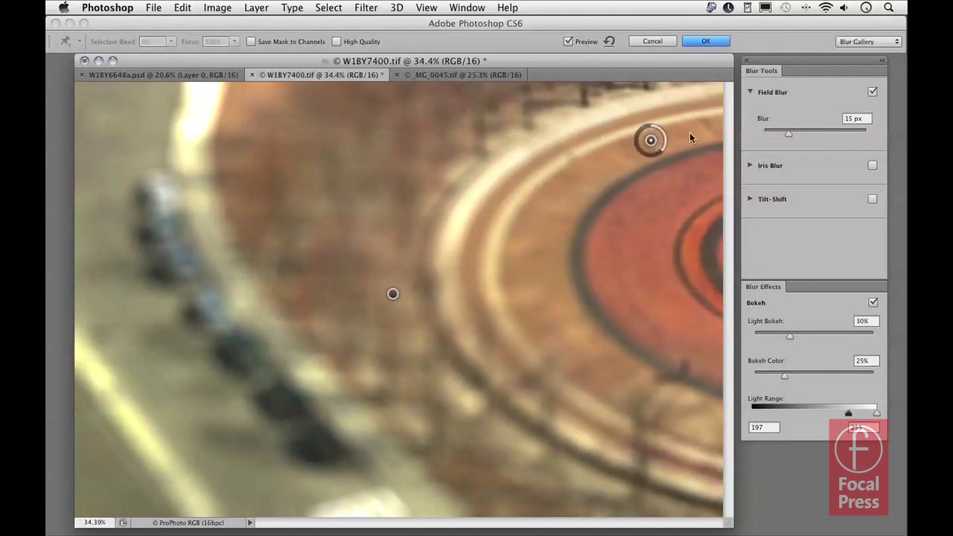
{"action": "left_click_drag", "start_coordinate": [787, 133], "coordinate": [751, 135]}
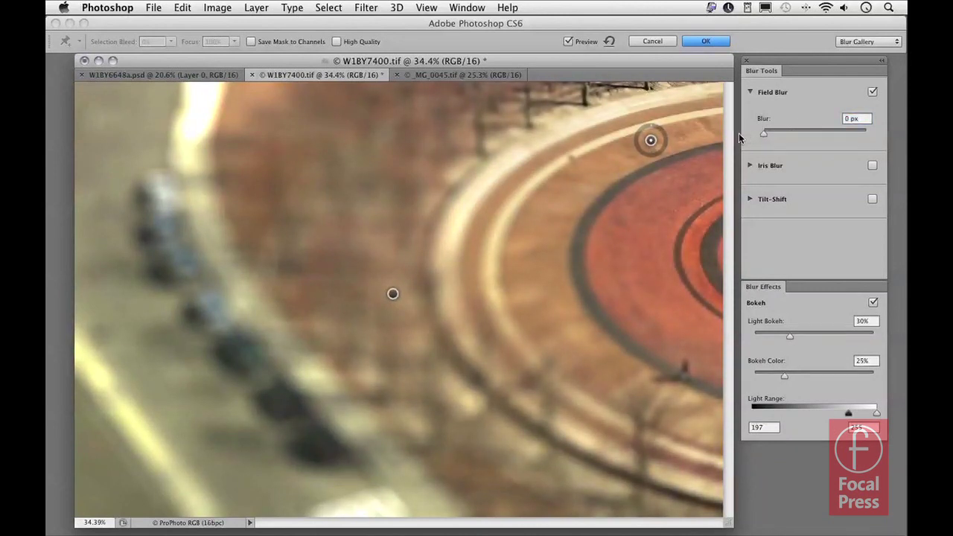
{"action": "left_click_drag", "start_coordinate": [394, 297], "coordinate": [173, 436]}
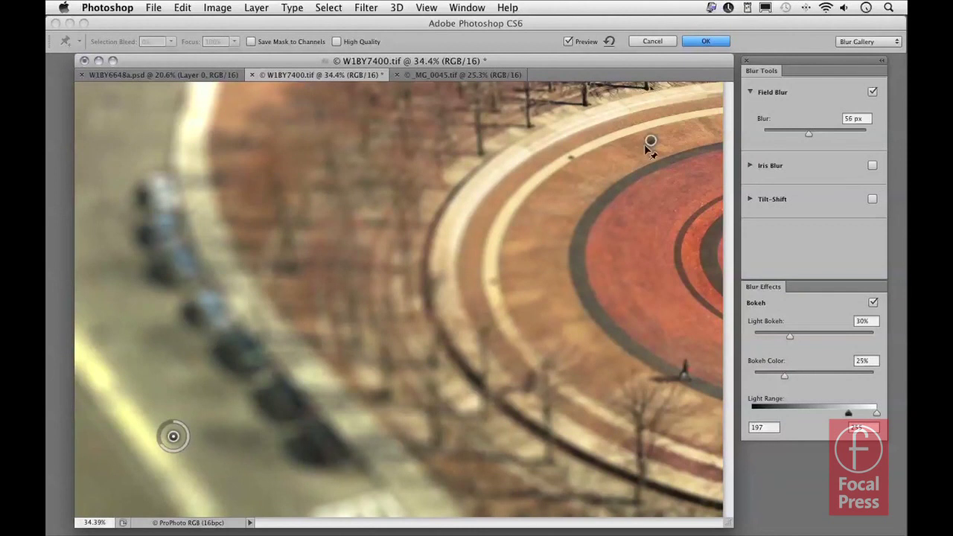
{"action": "left_click_drag", "start_coordinate": [648, 143], "coordinate": [508, 241]}
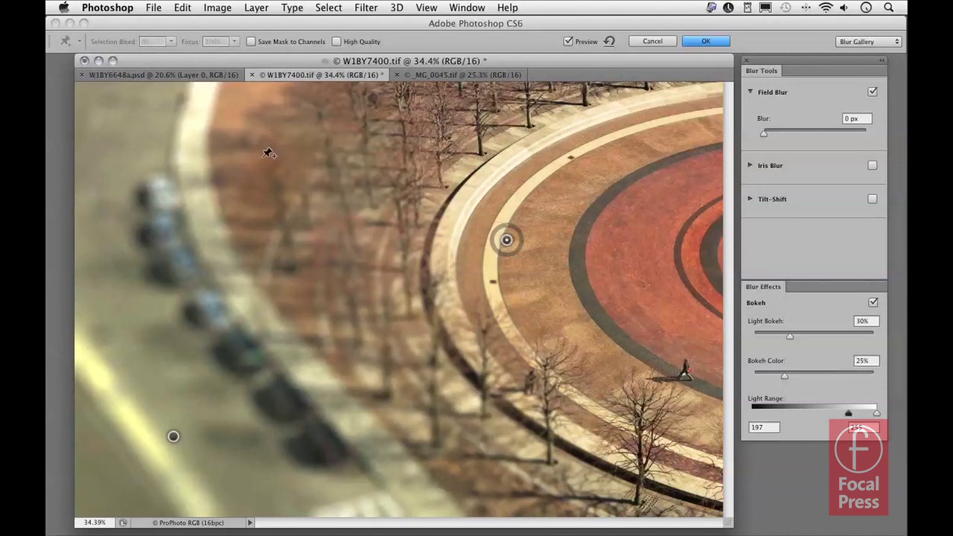
Add a 0 px blur pin on the trees at the photo's upper left and an 88 px pin on the tree at its lower right.
{"action": "left_click", "coordinate": [250, 149]}
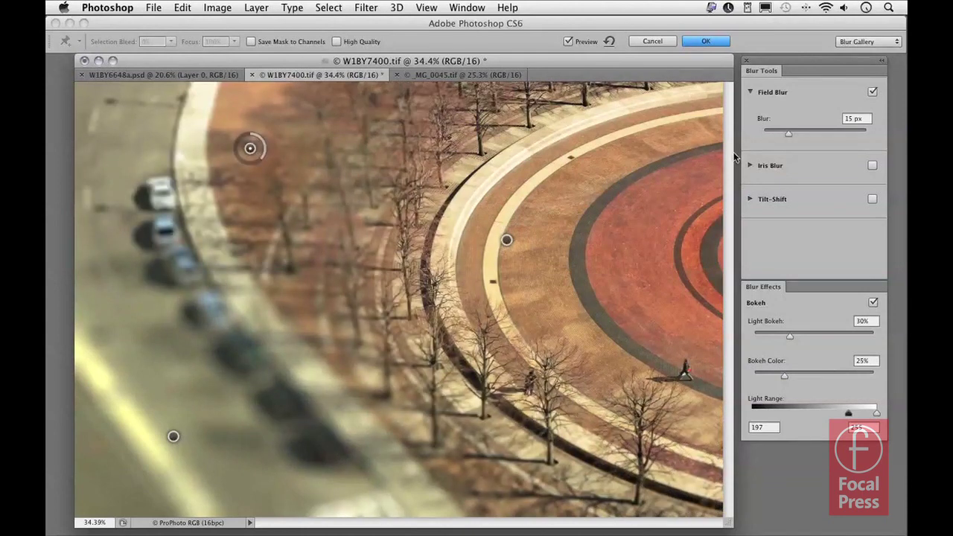
{"action": "left_click_drag", "start_coordinate": [790, 132], "coordinate": [763, 132]}
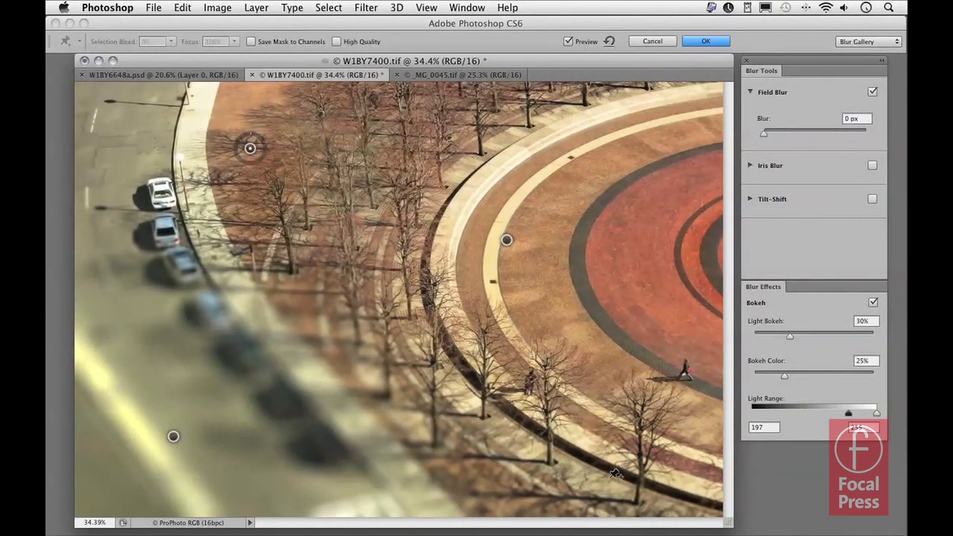
{"action": "left_click", "coordinate": [639, 437]}
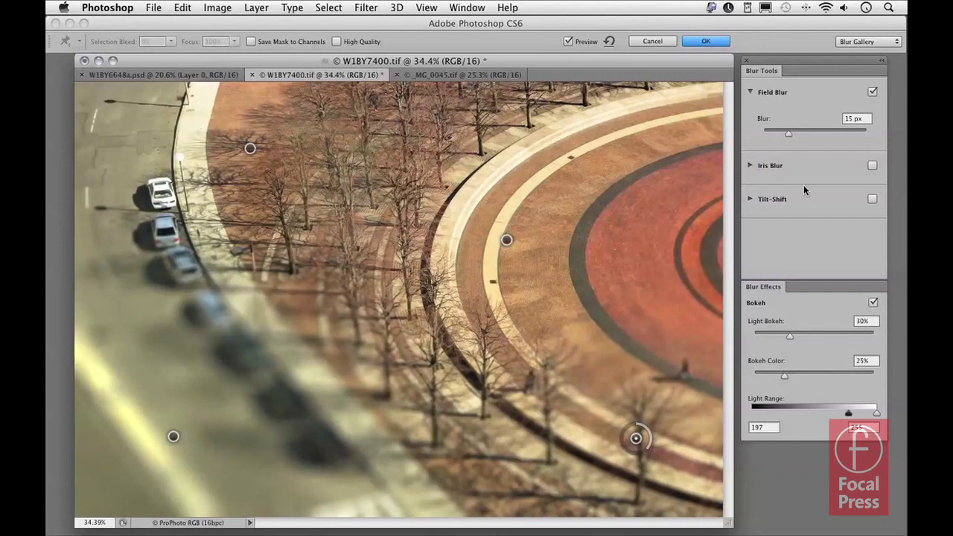
{"action": "left_click_drag", "start_coordinate": [789, 133], "coordinate": [813, 132]}
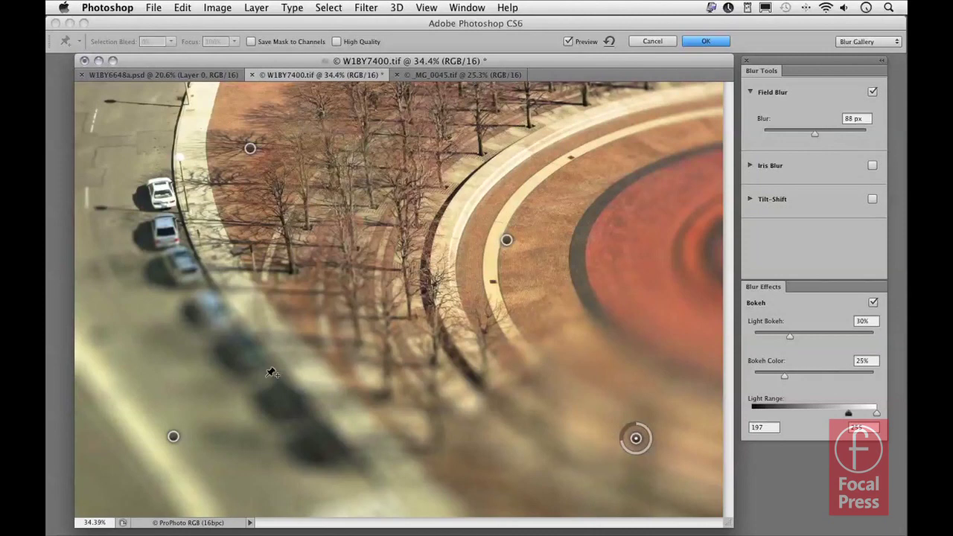
Move the 56 px pin beside the upper cars, the 0 px pins to the lower road and central trees, shift the 88 px pin outward, and apply the blur.
{"action": "left_click_drag", "start_coordinate": [174, 440], "coordinate": [168, 164]}
{"action": "left_click_drag", "start_coordinate": [251, 149], "coordinate": [185, 427]}
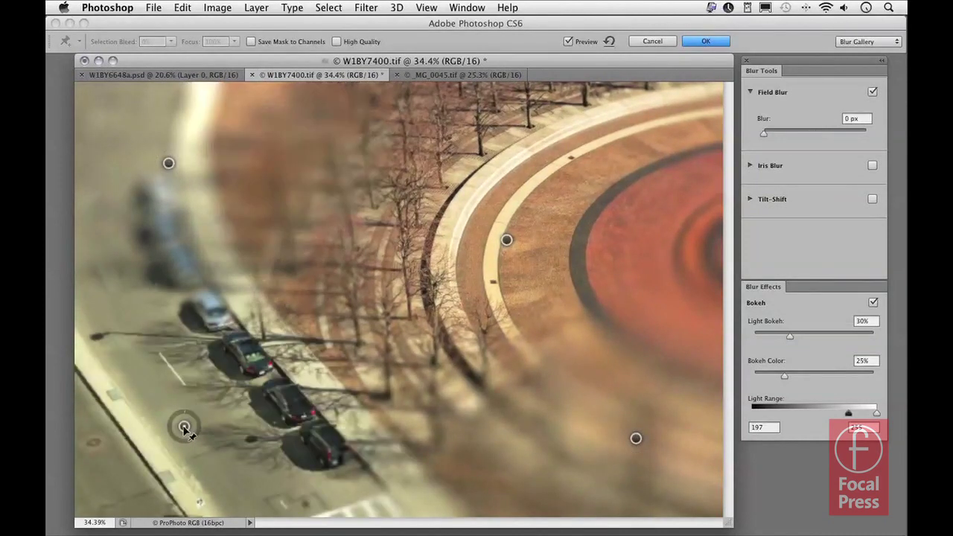
{"action": "left_click_drag", "start_coordinate": [506, 240], "coordinate": [382, 314]}
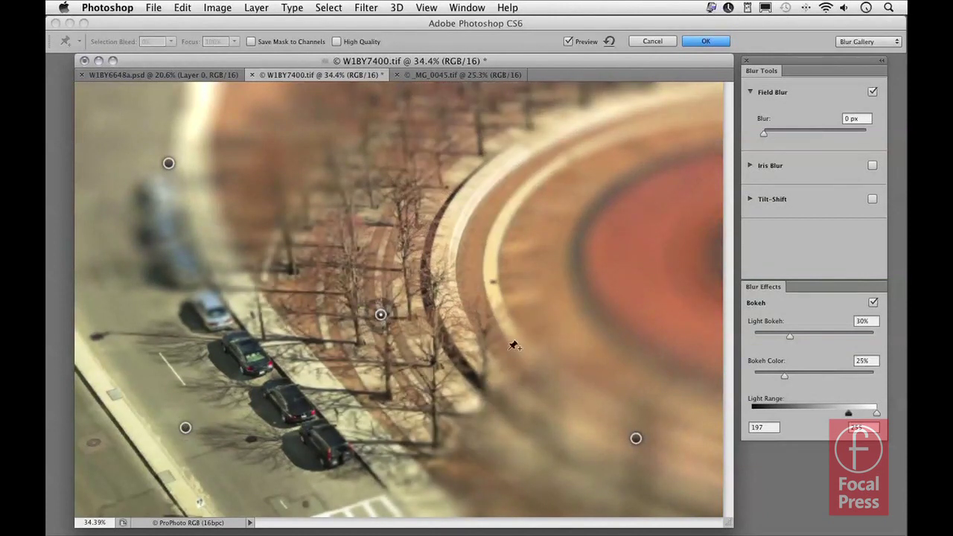
{"action": "left_click_drag", "start_coordinate": [636, 439], "coordinate": [689, 456]}
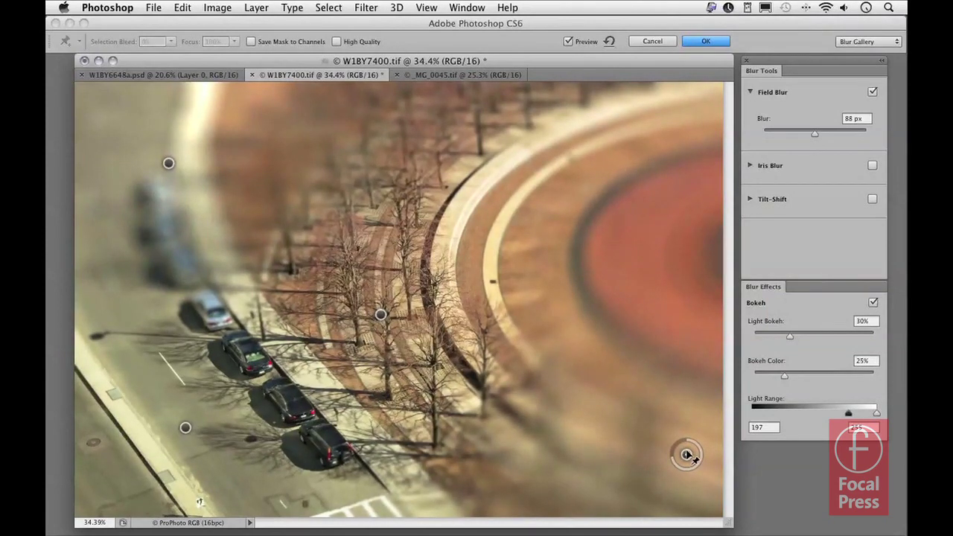
{"action": "key", "text": "Return"}
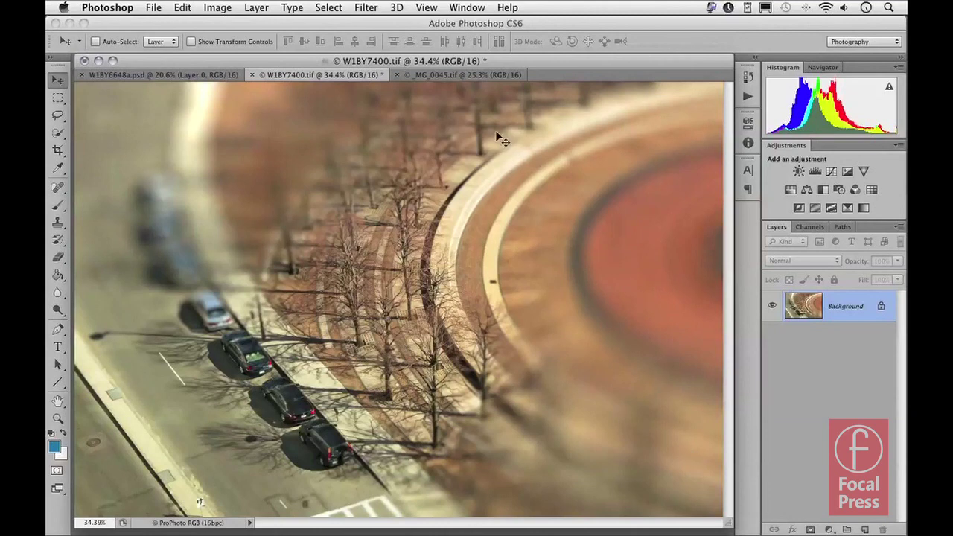
Switch to the flower photo _MG_0045.tif and start an Iris Blur on it, viewed at 33.3%.
{"action": "left_click", "coordinate": [456, 74]}
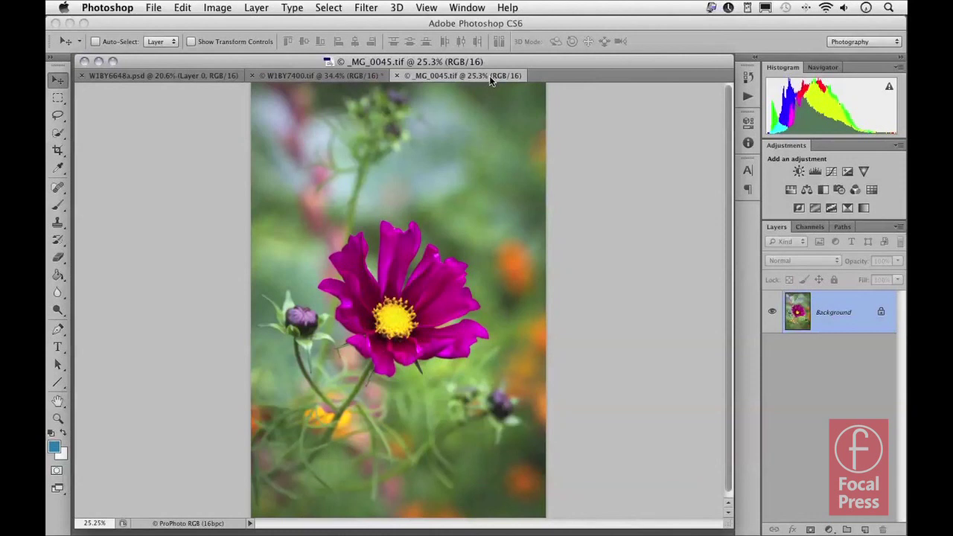
{"action": "left_click", "coordinate": [369, 8]}
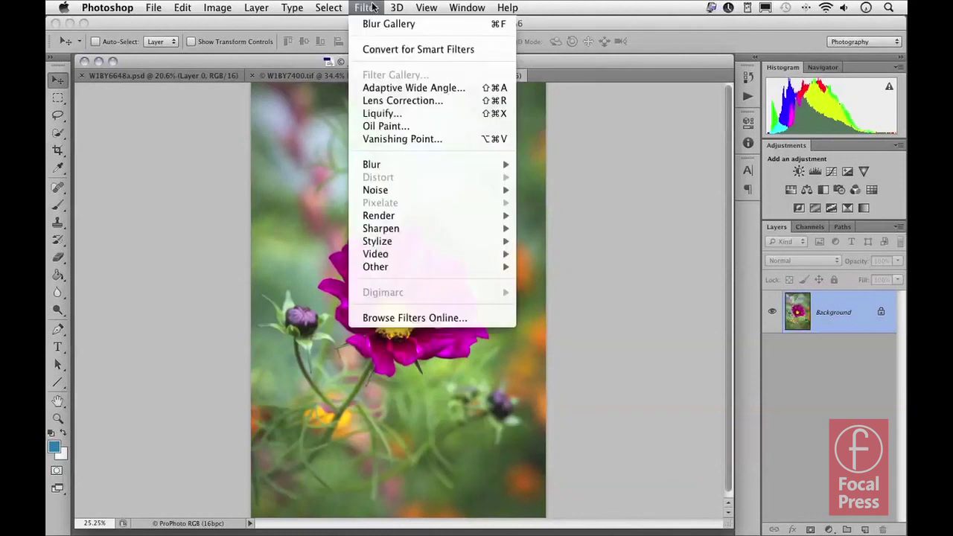
{"action": "mouse_move", "coordinate": [393, 160]}
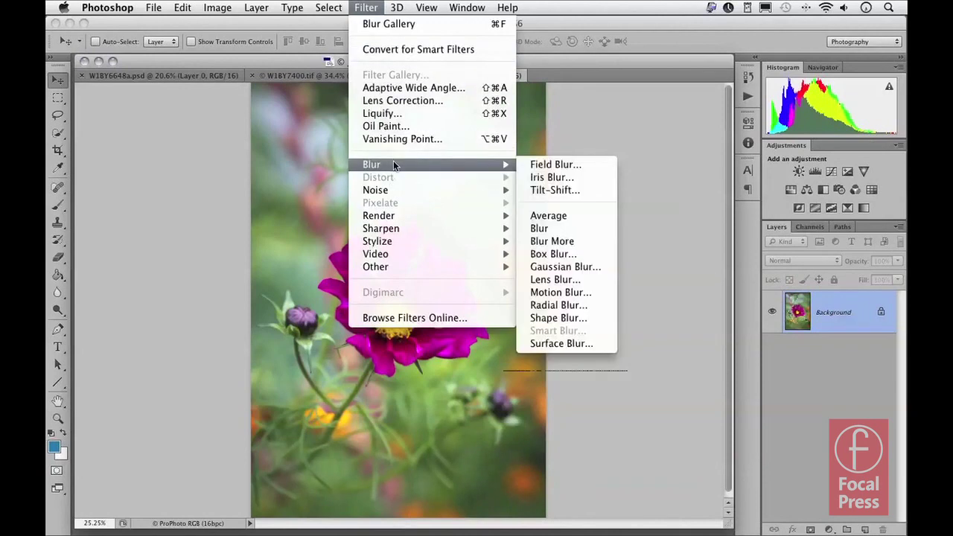
{"action": "left_click", "coordinate": [583, 181]}
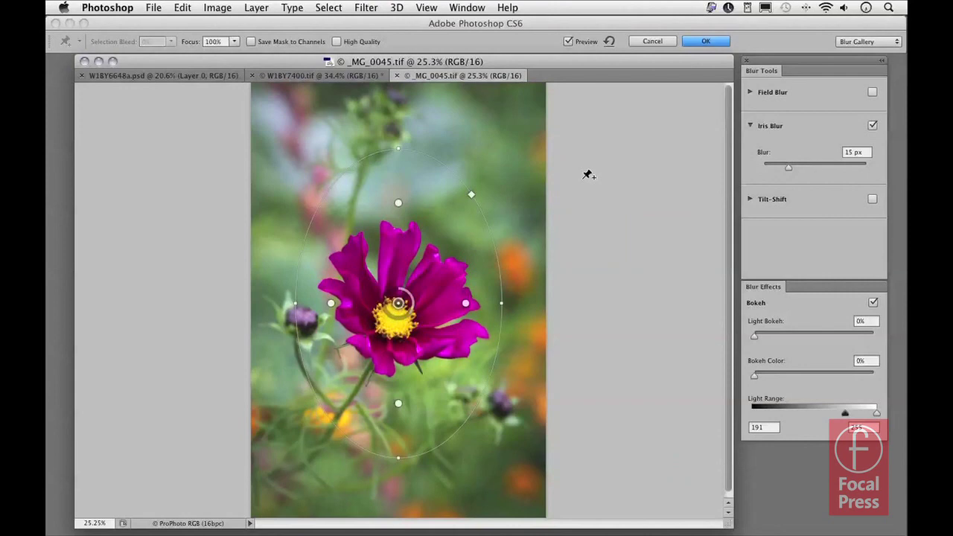
{"action": "key", "text": "super+plus"}
{"action": "key", "text": "super+plus"}
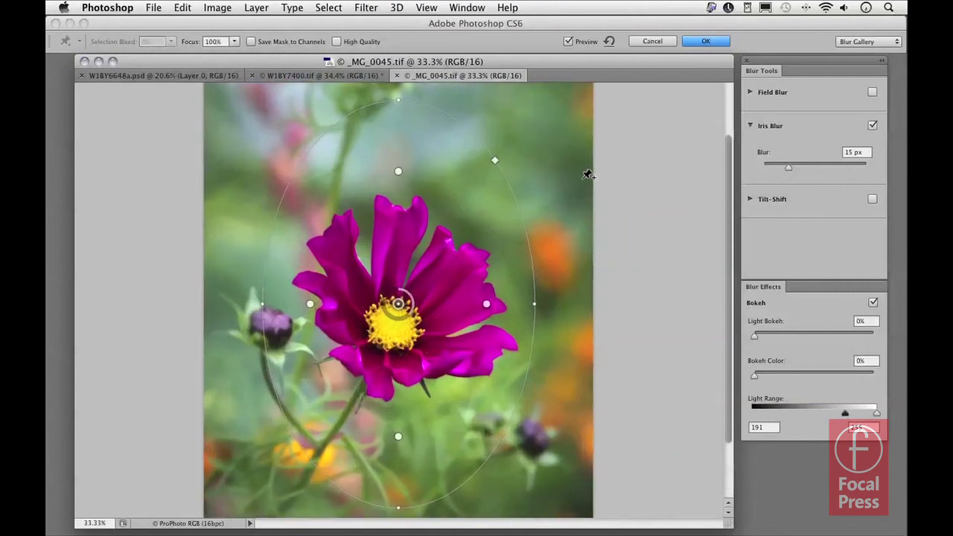
{"action": "key", "text": "super+minus"}
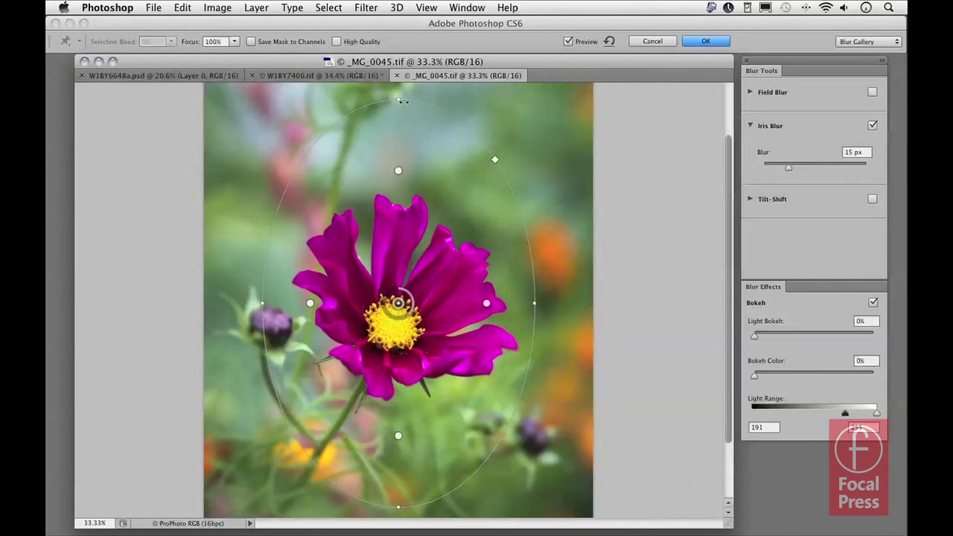
Make the iris ellipse shorter and wider around the flower and side bud, and set its blur to 37 px.
{"action": "left_click_drag", "start_coordinate": [398, 102], "coordinate": [399, 162]}
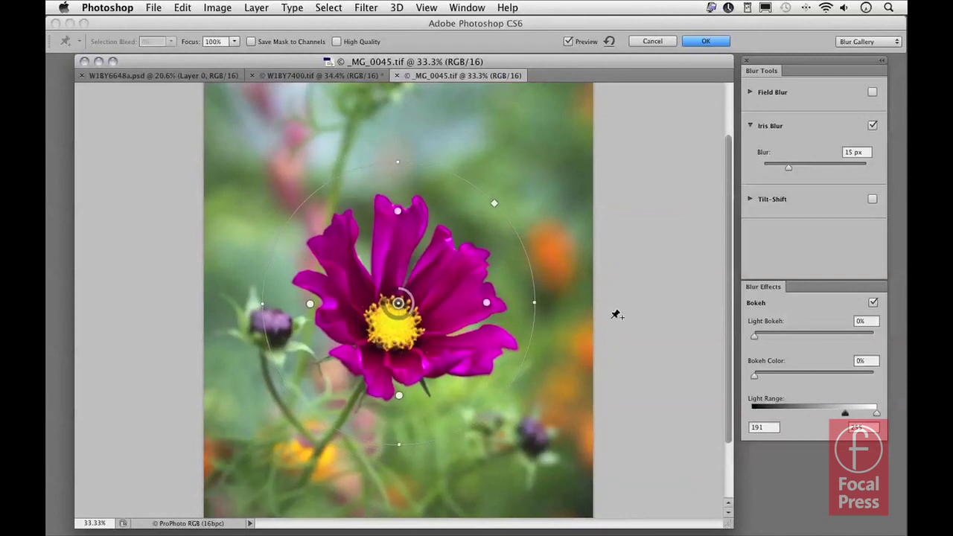
{"action": "left_click_drag", "start_coordinate": [537, 303], "coordinate": [584, 303]}
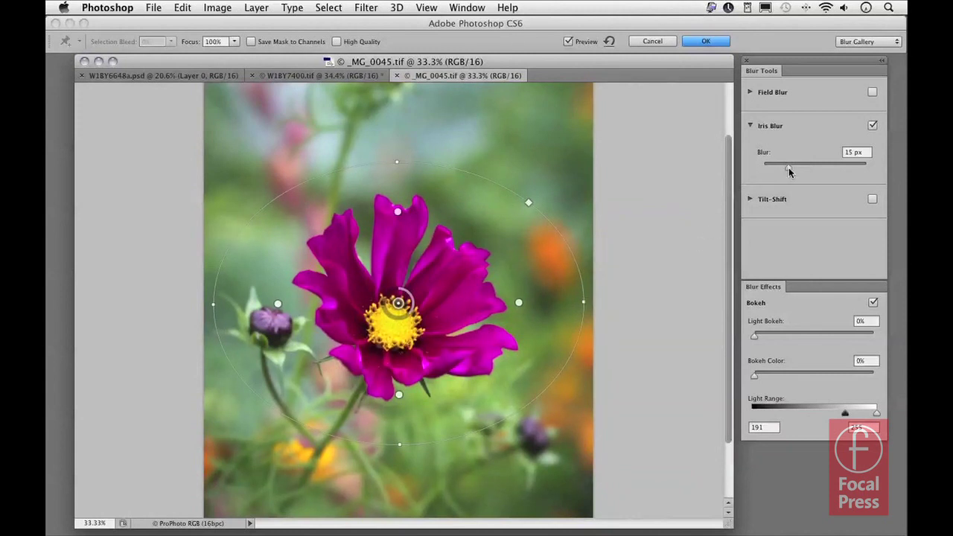
{"action": "left_click_drag", "start_coordinate": [790, 171], "coordinate": [816, 168]}
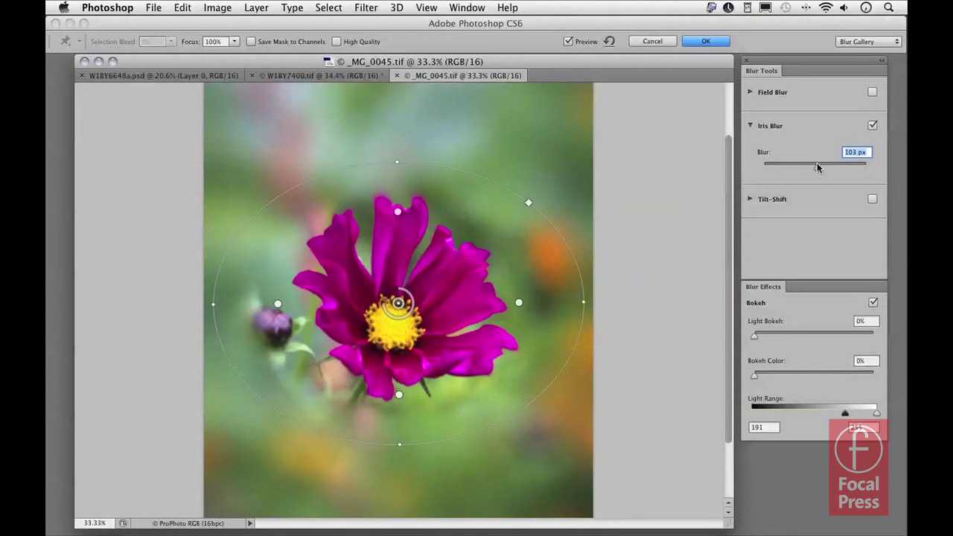
{"action": "left_click_drag", "start_coordinate": [817, 168], "coordinate": [813, 167]}
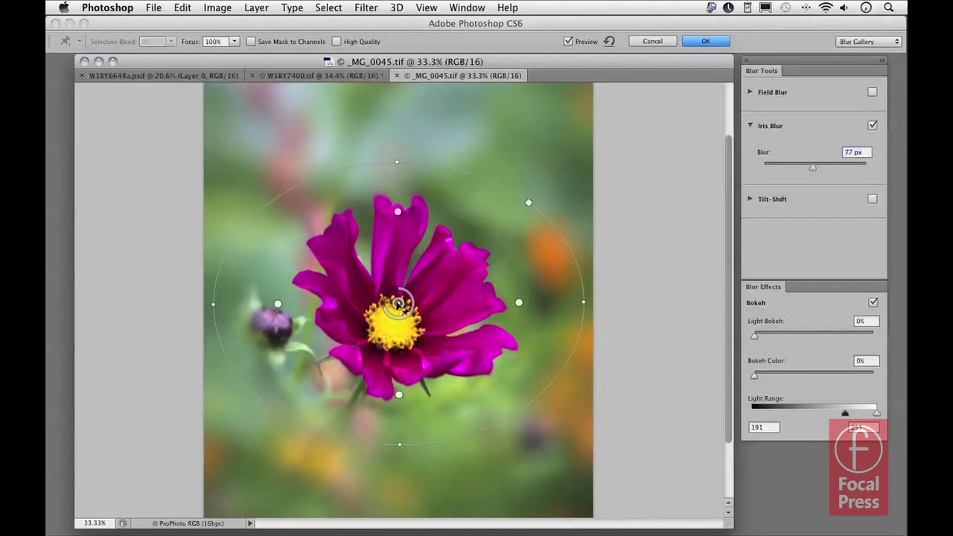
{"action": "mouse_move", "coordinate": [391, 316]}
{"action": "left_mouse_down"}
{"action": "mouse_move", "coordinate": [416, 319]}
{"action": "mouse_move", "coordinate": [418, 307]}
{"action": "mouse_move", "coordinate": [392, 318]}
{"action": "left_mouse_up"}
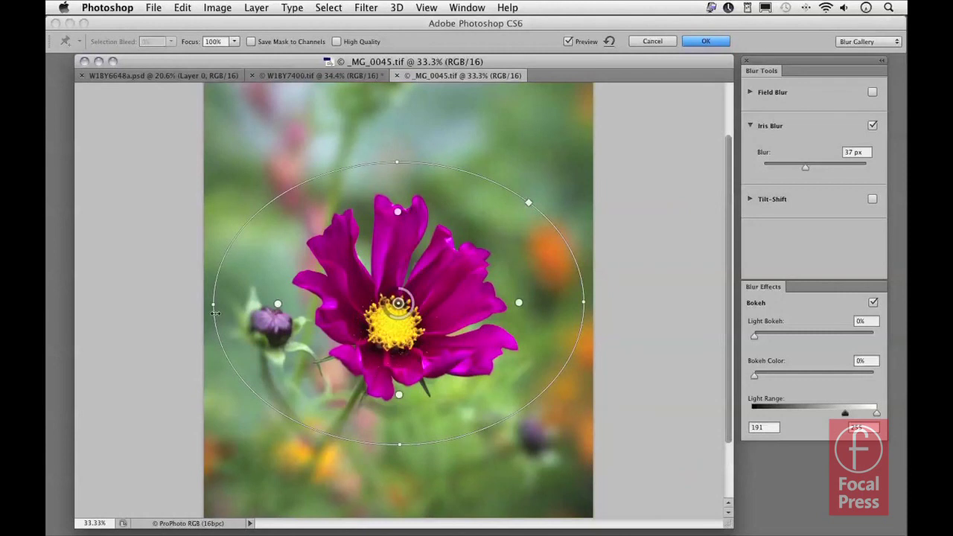
Extend the iris blur's feather handles outward together, then pull the handles on the side-bud side and opposite side inward independently.
{"action": "left_click_drag", "start_coordinate": [277, 303], "coordinate": [243, 306]}
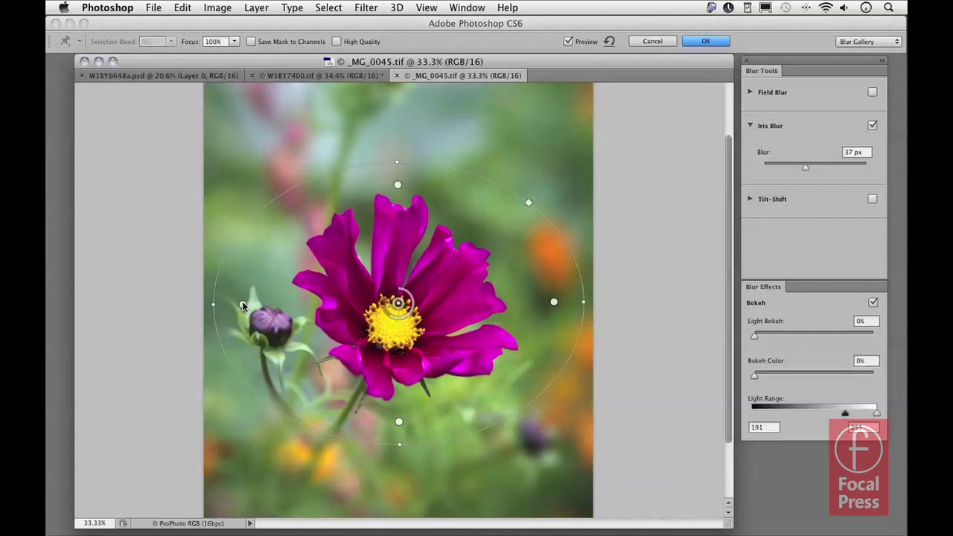
{"action": "left_click_drag", "start_coordinate": [242, 303], "coordinate": [312, 309]}
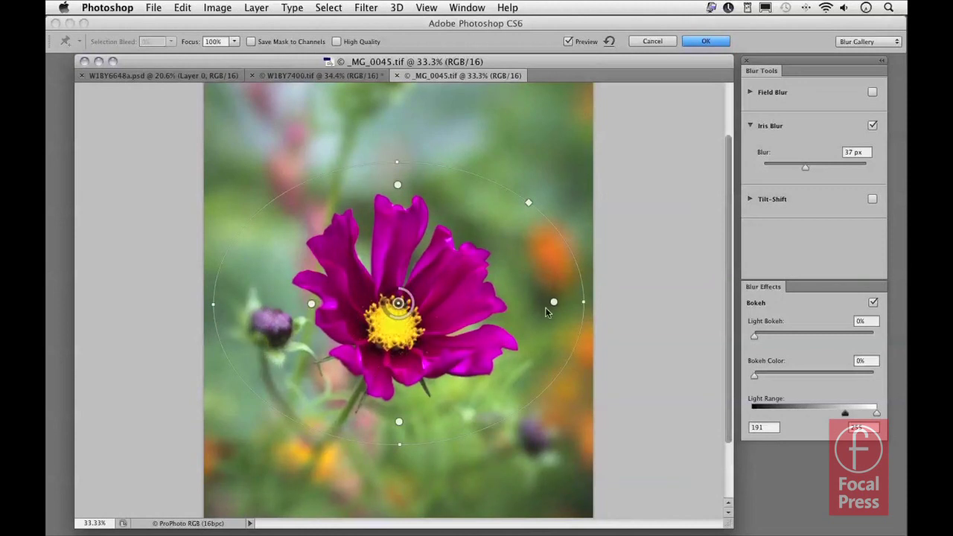
{"action": "left_click_drag", "start_coordinate": [554, 301], "coordinate": [522, 304]}
Square off the iris ellipse, rotate it about 90 degrees so it stands upright around the flower, and round its corners slightly.
{"action": "left_click_drag", "start_coordinate": [528, 202], "coordinate": [542, 175]}
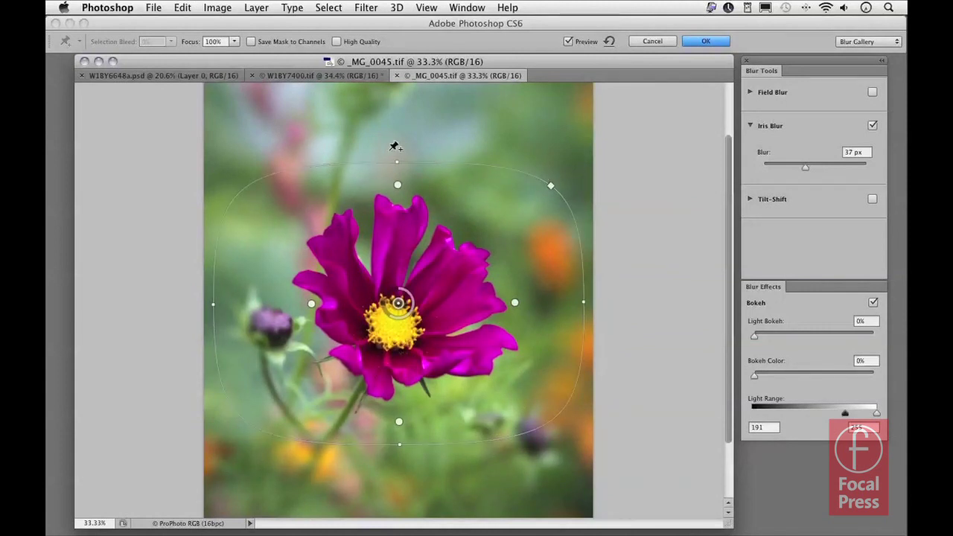
{"action": "left_click_drag", "start_coordinate": [397, 161], "coordinate": [254, 304]}
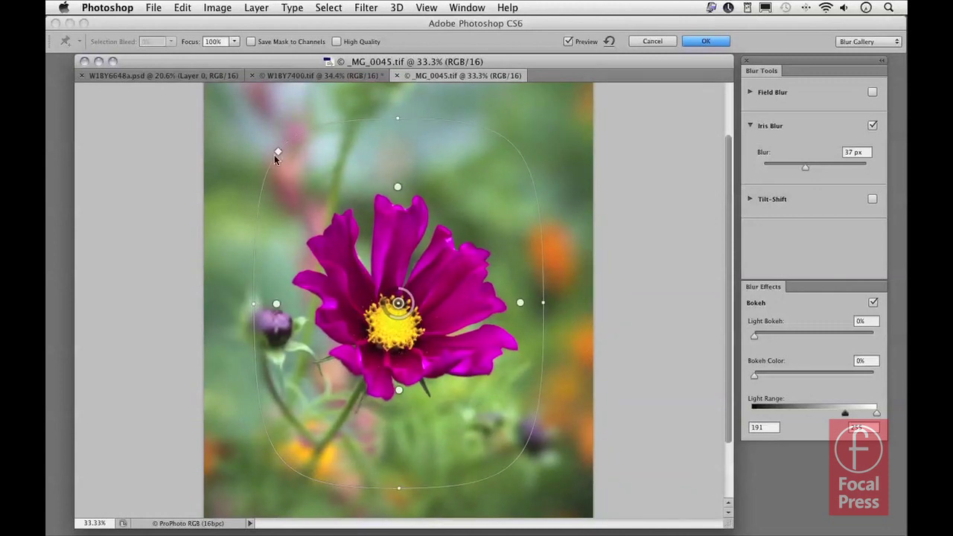
{"action": "left_click_drag", "start_coordinate": [276, 154], "coordinate": [281, 165]}
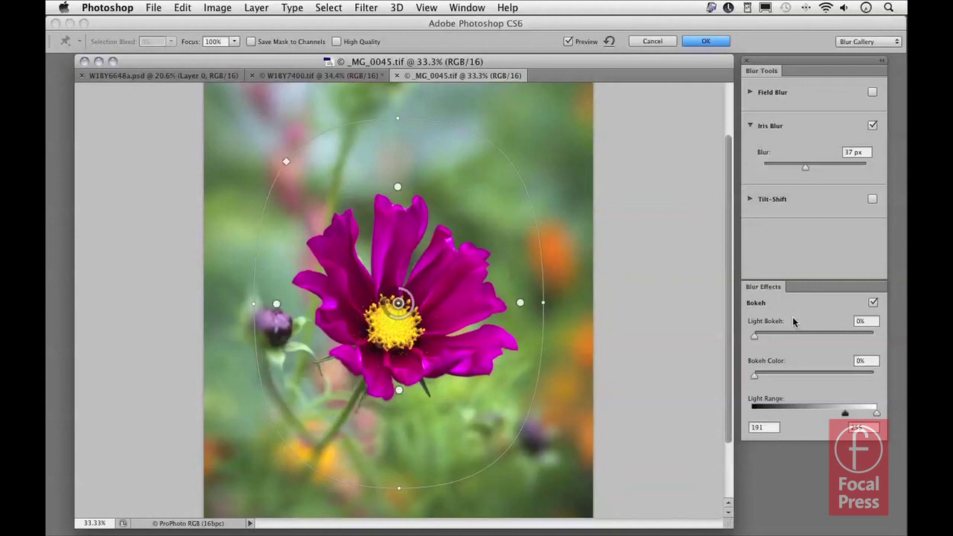
Set the iris blur's Light Bokeh to 43% and its Light Range to 167–255.
{"action": "left_click_drag", "start_coordinate": [756, 336], "coordinate": [840, 338]}
{"action": "left_click_drag", "start_coordinate": [844, 413], "coordinate": [835, 415]}
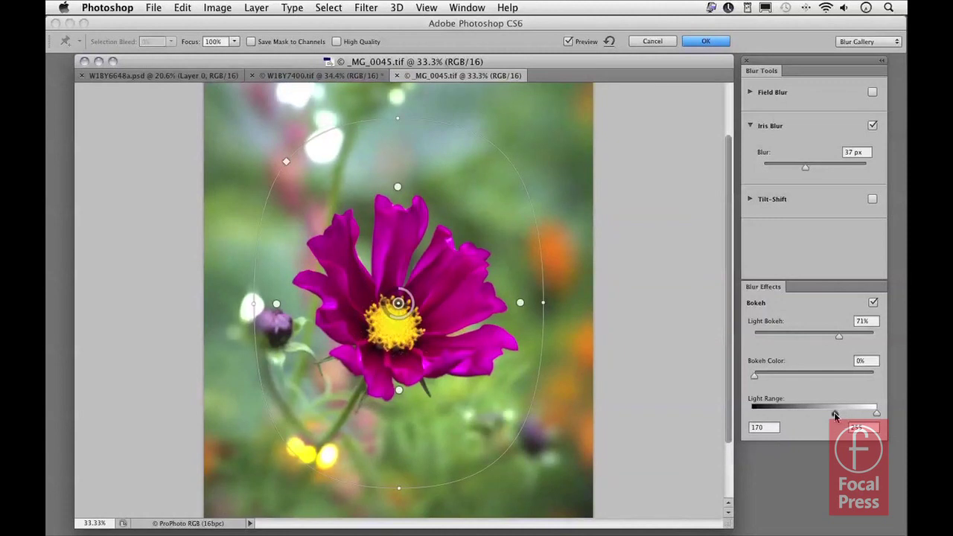
{"action": "left_click_drag", "start_coordinate": [871, 415], "coordinate": [833, 415]}
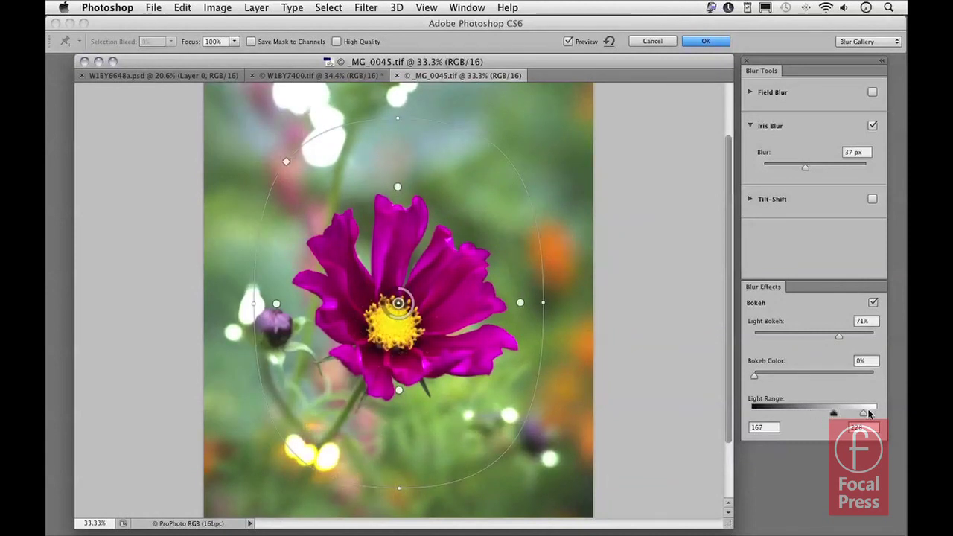
{"action": "left_click_drag", "start_coordinate": [861, 416], "coordinate": [877, 415]}
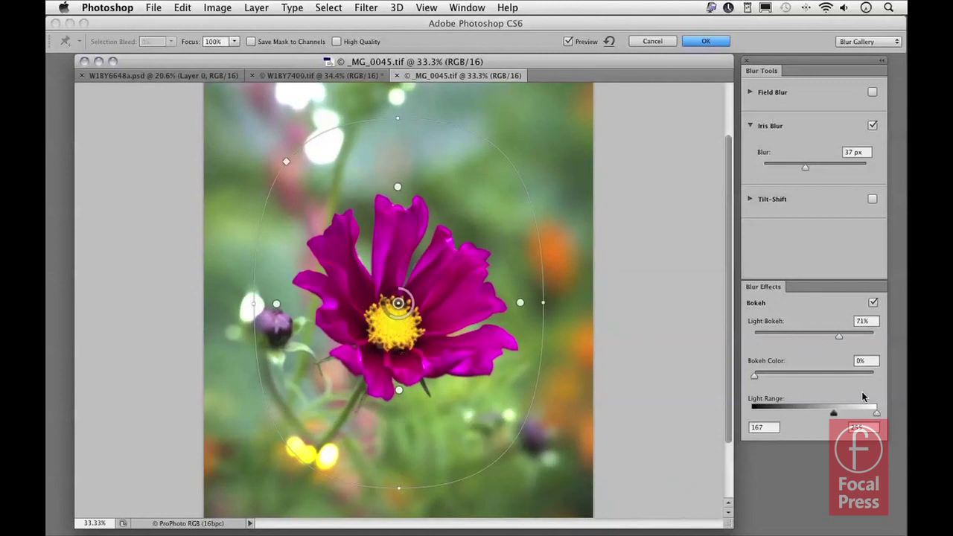
{"action": "left_click_drag", "start_coordinate": [825, 338], "coordinate": [805, 338]}
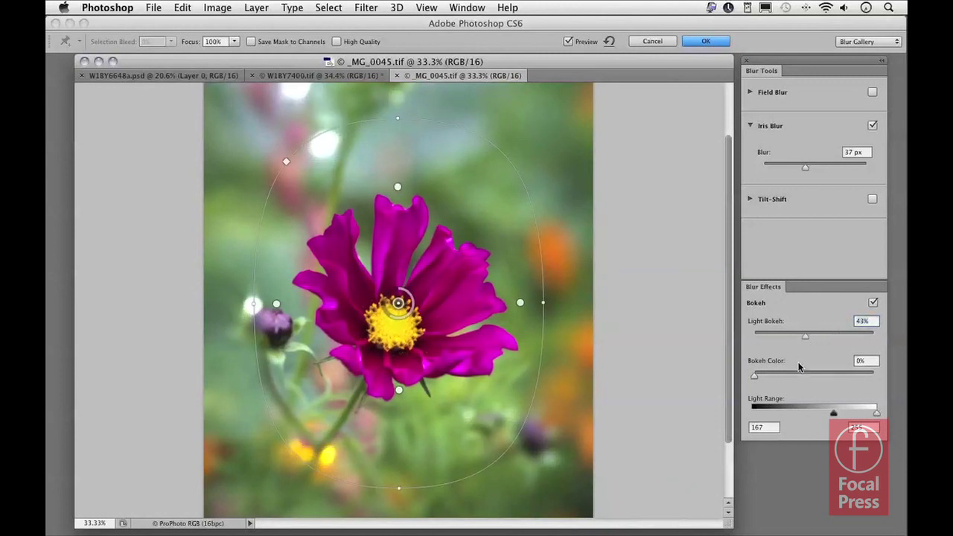
Try a Bokeh Color of 84%, return it to 0%, and apply the iris blur.
{"action": "left_click_drag", "start_coordinate": [759, 377], "coordinate": [768, 376]}
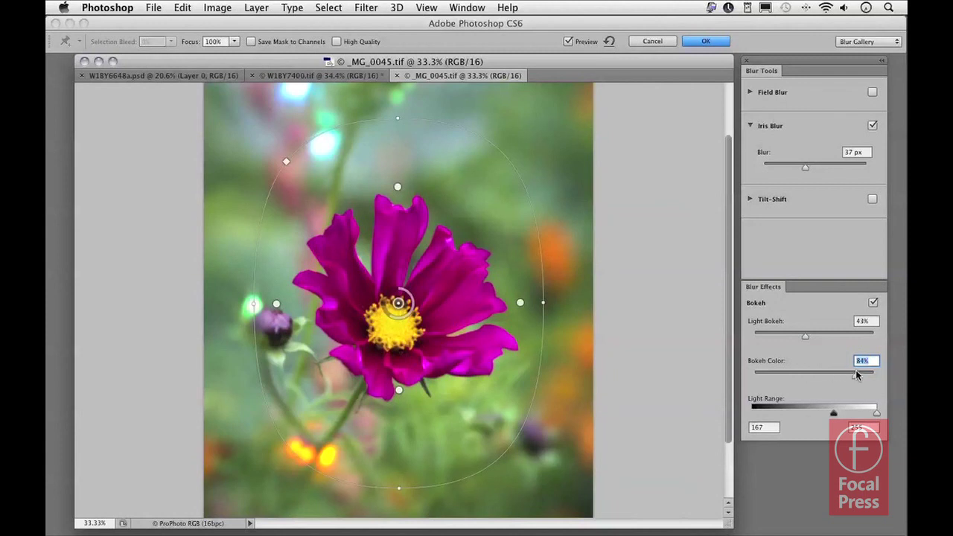
{"action": "left_click_drag", "start_coordinate": [856, 372], "coordinate": [748, 372]}
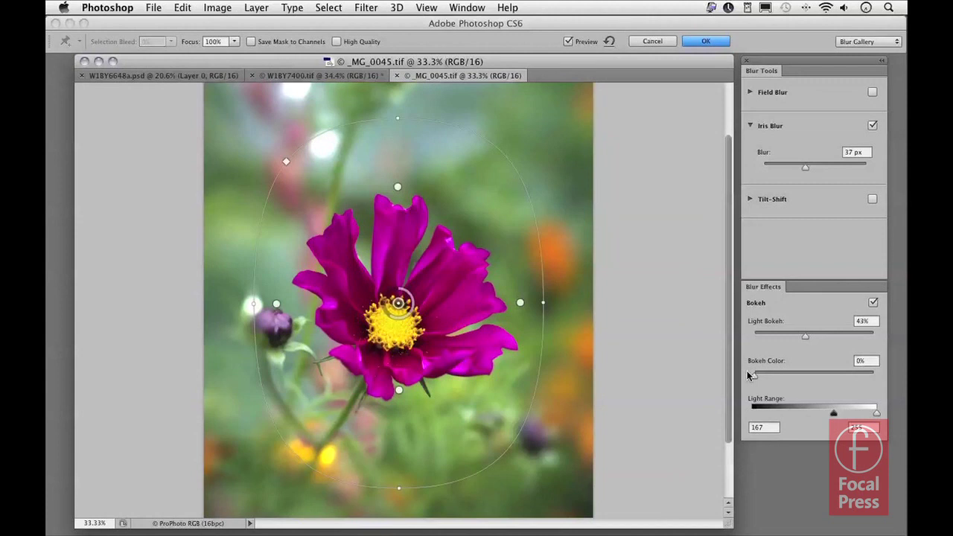
{"action": "key", "text": "Escape"}
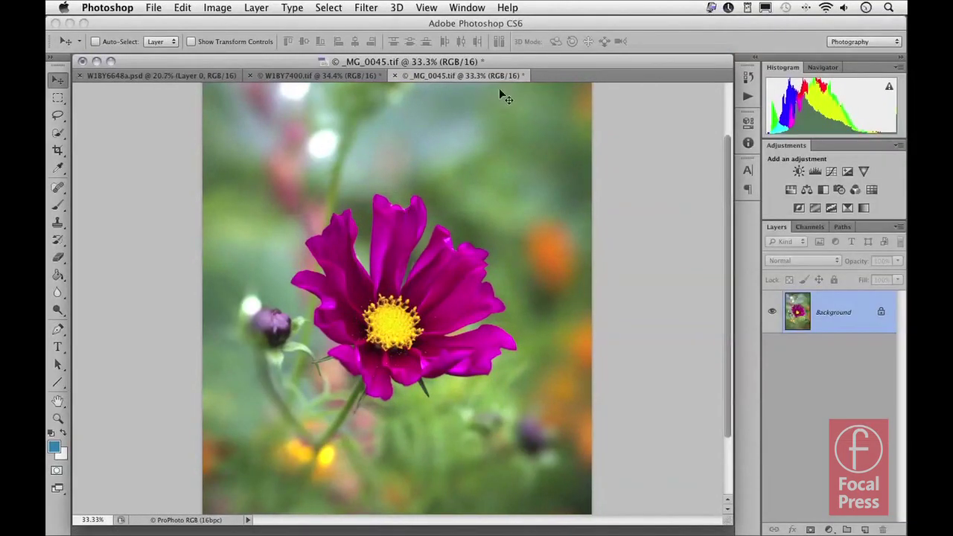
Switch to the night city photo W1BY6648a.psd, start a Tilt-Shift blur on it, and set the blur to 70 px.
{"action": "left_click", "coordinate": [165, 76]}
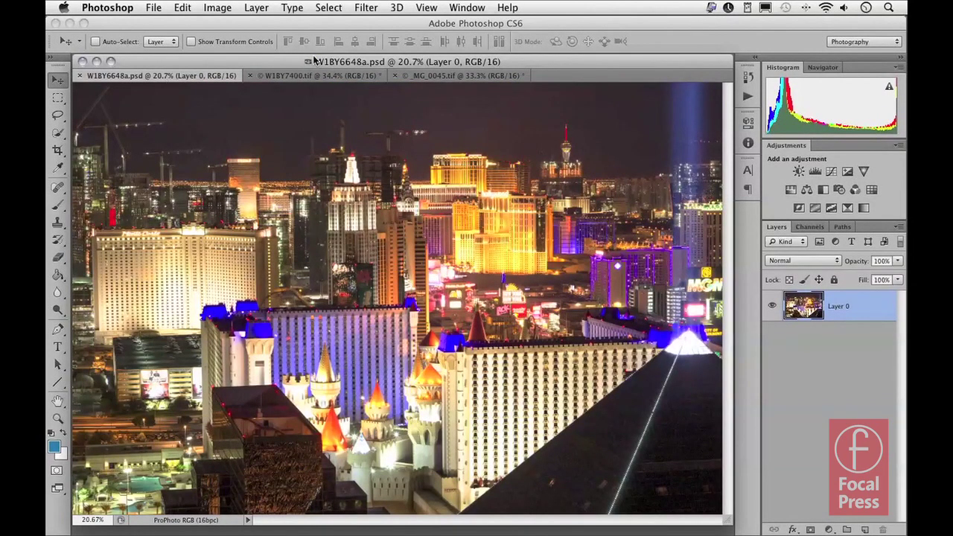
{"action": "left_click", "coordinate": [366, 8]}
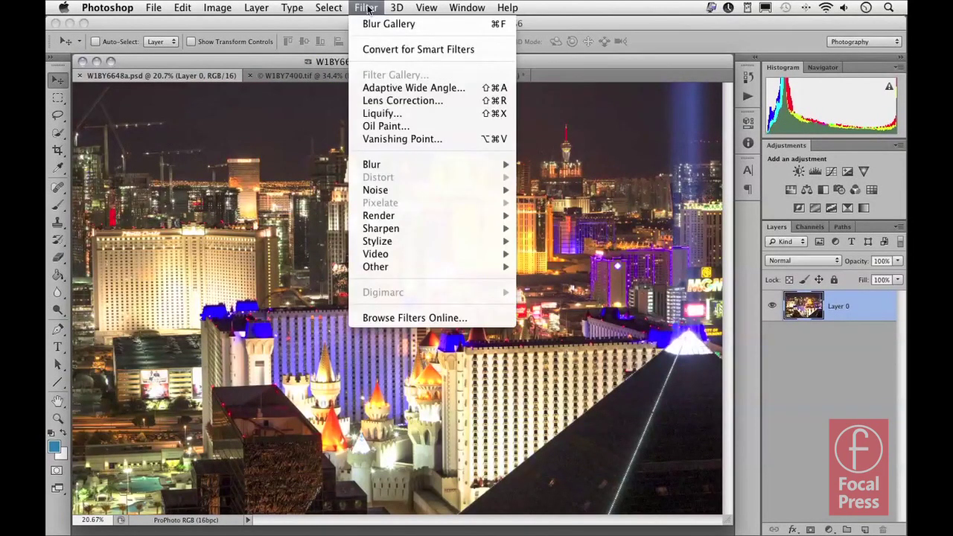
{"action": "mouse_move", "coordinate": [469, 168]}
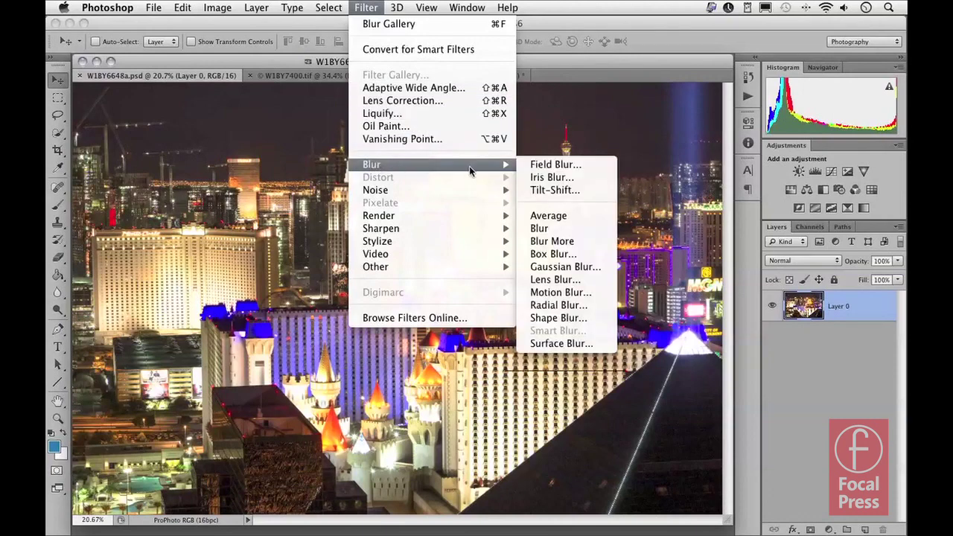
{"action": "left_click", "coordinate": [555, 190]}
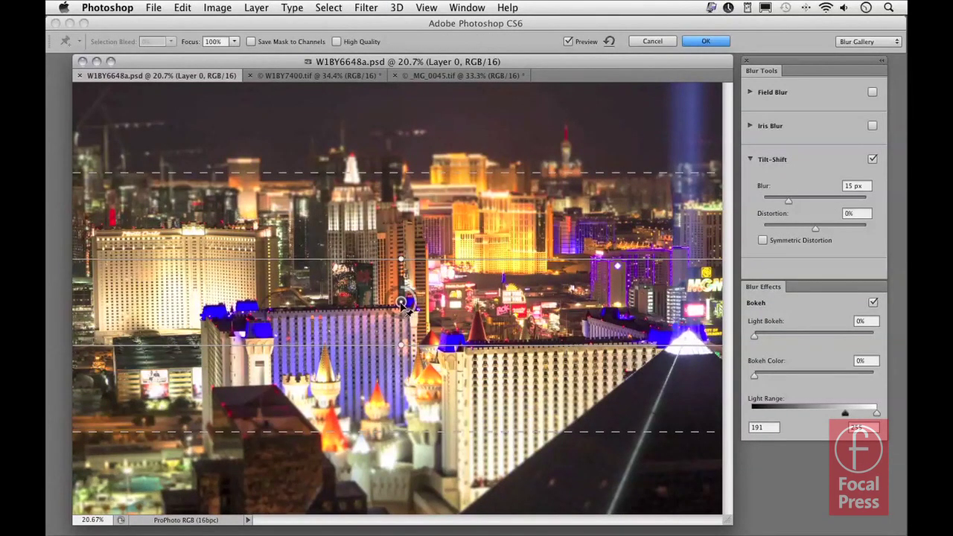
{"action": "left_click_drag", "start_coordinate": [415, 317], "coordinate": [386, 307]}
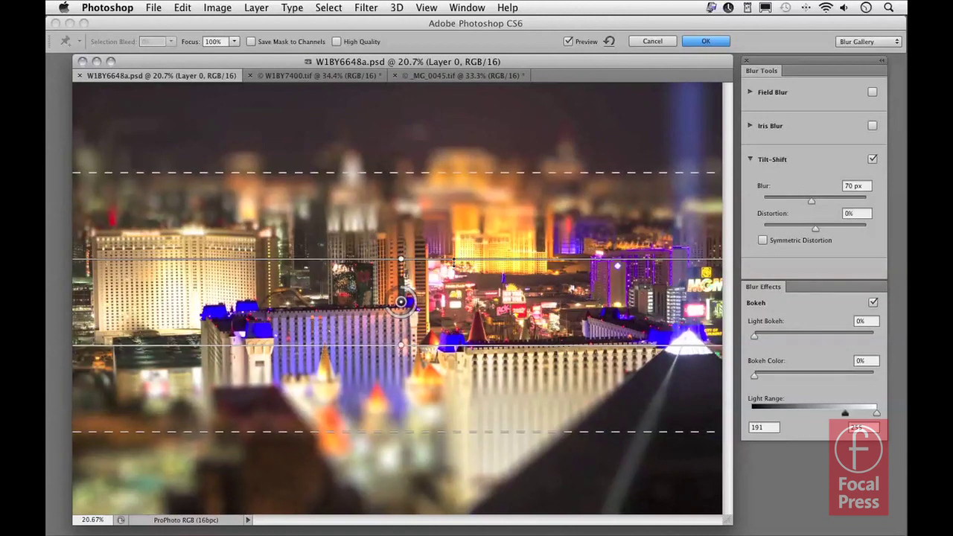
Raise the upper focus line with a slight tilt, and set the blur to 185 px and the distortion to 100%.
{"action": "left_click_drag", "start_coordinate": [456, 259], "coordinate": [457, 233]}
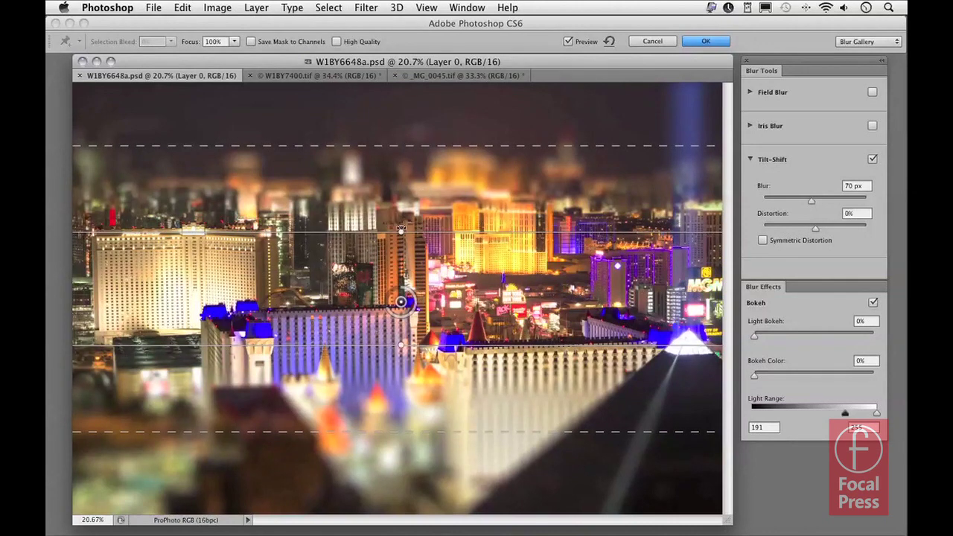
{"action": "mouse_move", "coordinate": [400, 230]}
{"action": "left_mouse_down"}
{"action": "mouse_move", "coordinate": [379, 229]}
{"action": "mouse_move", "coordinate": [432, 232]}
{"action": "mouse_move", "coordinate": [401, 245]}
{"action": "left_mouse_up"}
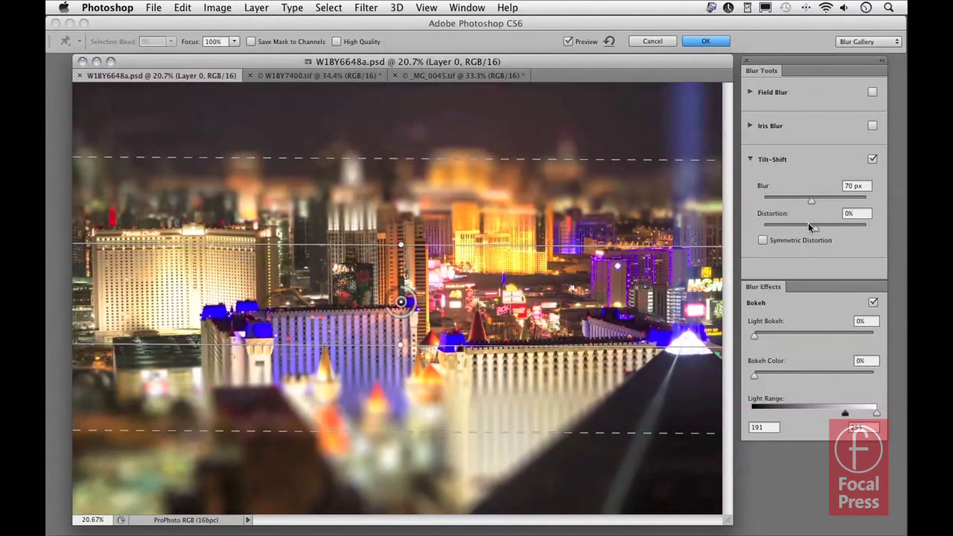
{"action": "left_click_drag", "start_coordinate": [810, 199], "coordinate": [834, 202]}
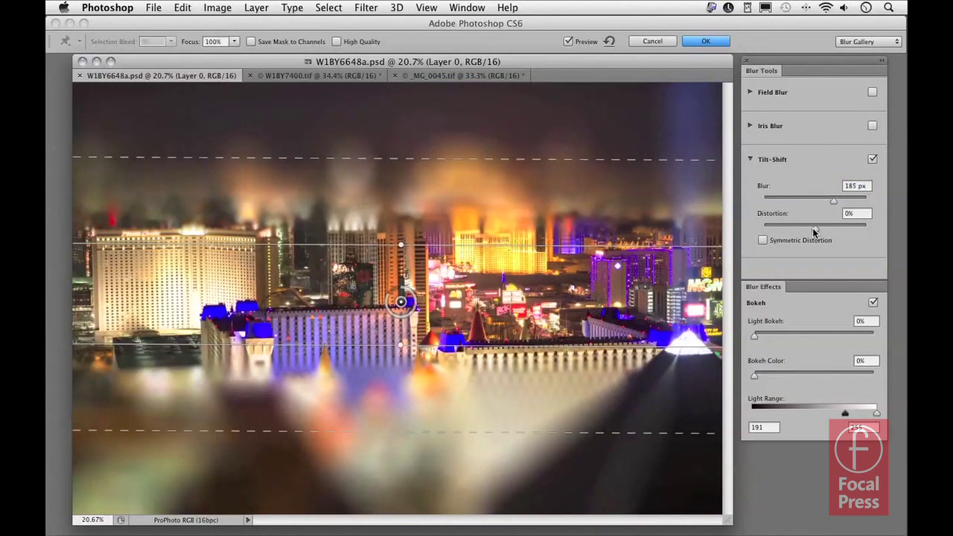
{"action": "left_click_drag", "start_coordinate": [814, 232], "coordinate": [881, 226]}
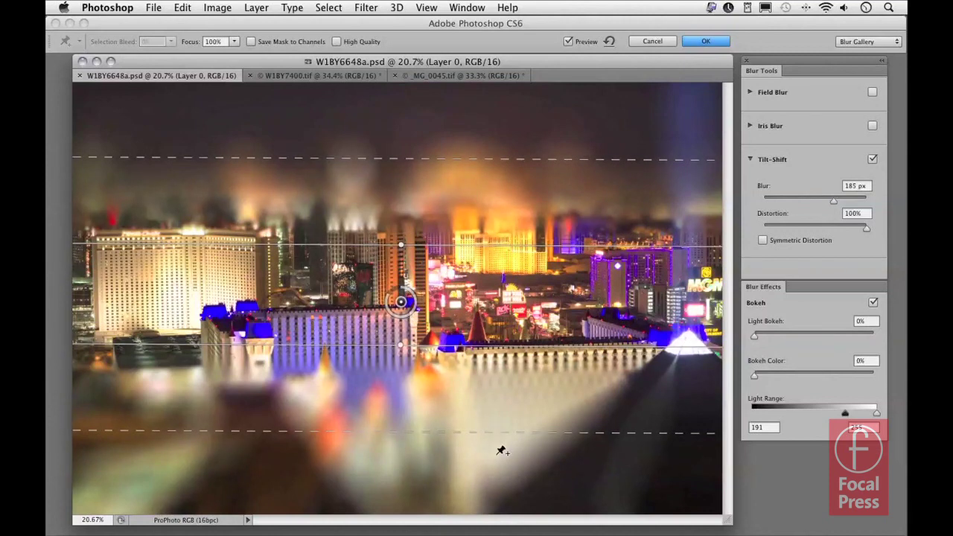
Lower the upper focus line, shift the blur pin right of the central tower, and set distortion to -100% and blur to 86 px.
{"action": "mouse_move", "coordinate": [401, 243]}
{"action": "left_mouse_down"}
{"action": "mouse_move", "coordinate": [427, 251]}
{"action": "mouse_move", "coordinate": [435, 319]}
{"action": "mouse_move", "coordinate": [438, 279]}
{"action": "mouse_move", "coordinate": [403, 257]}
{"action": "left_mouse_up"}
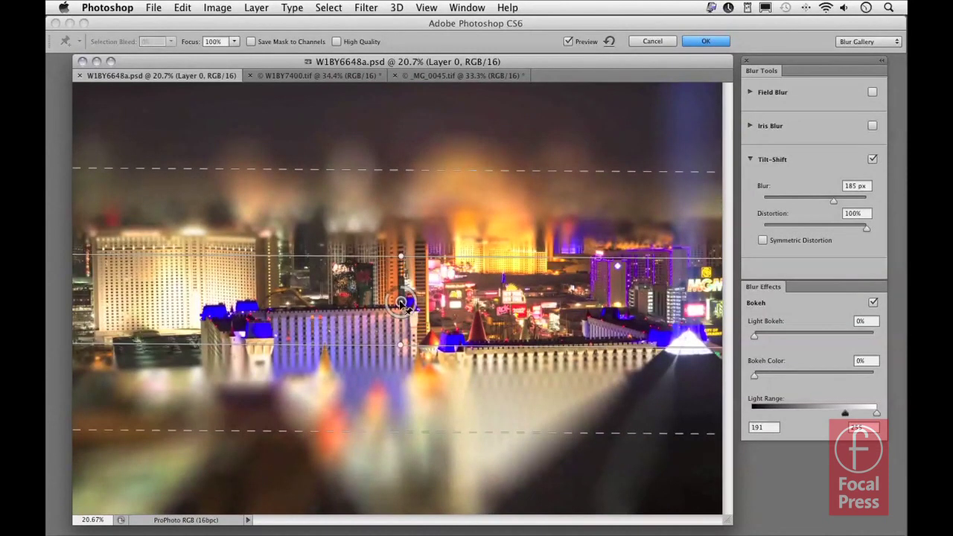
{"action": "mouse_move", "coordinate": [408, 302]}
{"action": "left_mouse_down"}
{"action": "mouse_move", "coordinate": [568, 298]}
{"action": "mouse_move", "coordinate": [186, 296]}
{"action": "mouse_move", "coordinate": [408, 298]}
{"action": "mouse_move", "coordinate": [283, 295]}
{"action": "mouse_move", "coordinate": [342, 288]}
{"action": "mouse_move", "coordinate": [417, 299]}
{"action": "mouse_move", "coordinate": [393, 302]}
{"action": "left_mouse_up"}
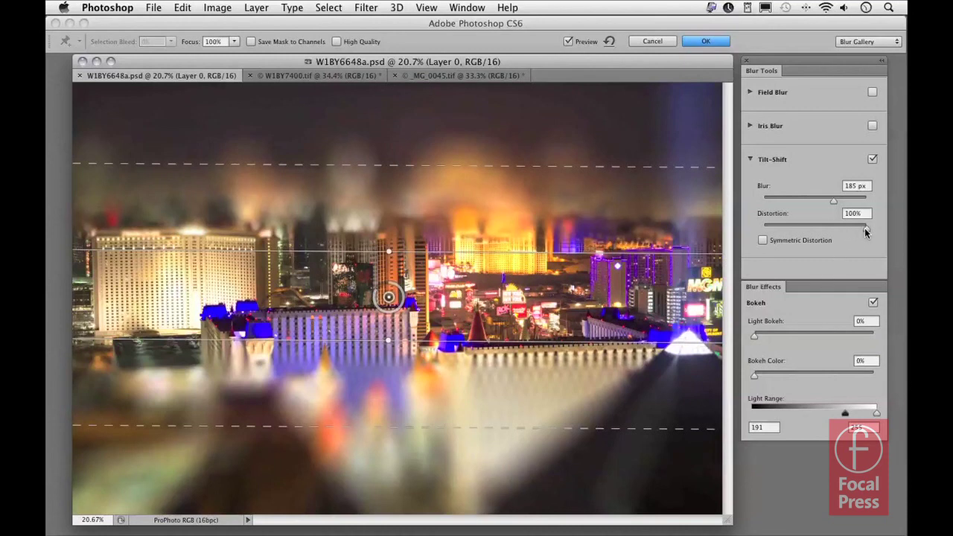
{"action": "left_click_drag", "start_coordinate": [865, 228], "coordinate": [761, 228]}
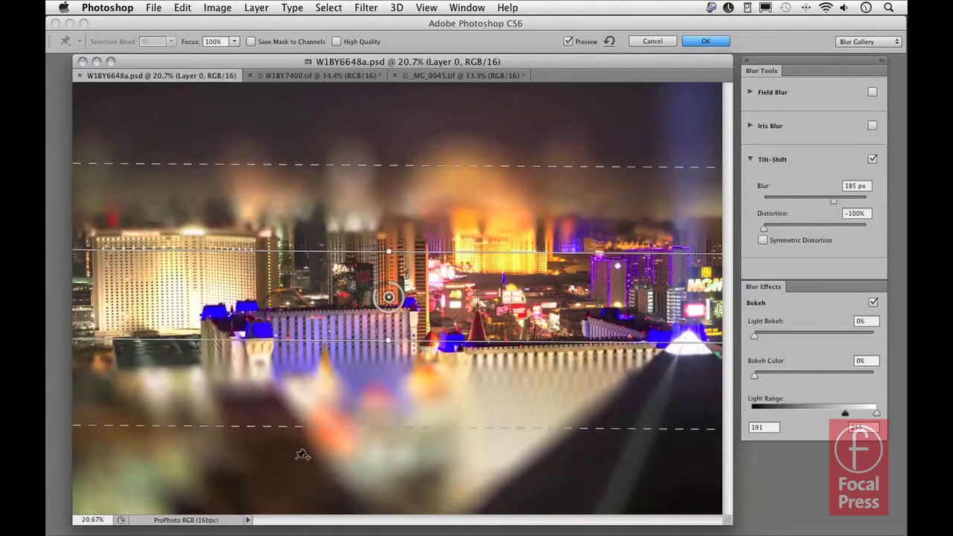
{"action": "left_click_drag", "start_coordinate": [384, 293], "coordinate": [421, 295]}
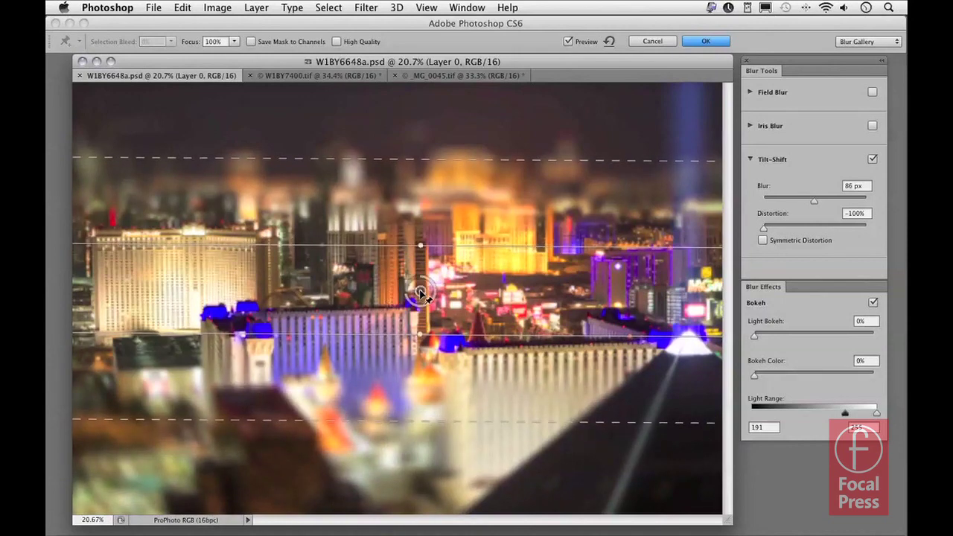
Try Symmetric Distortion, set the distortion to 100%, and turn the symmetric option off again.
{"action": "left_click", "coordinate": [763, 239]}
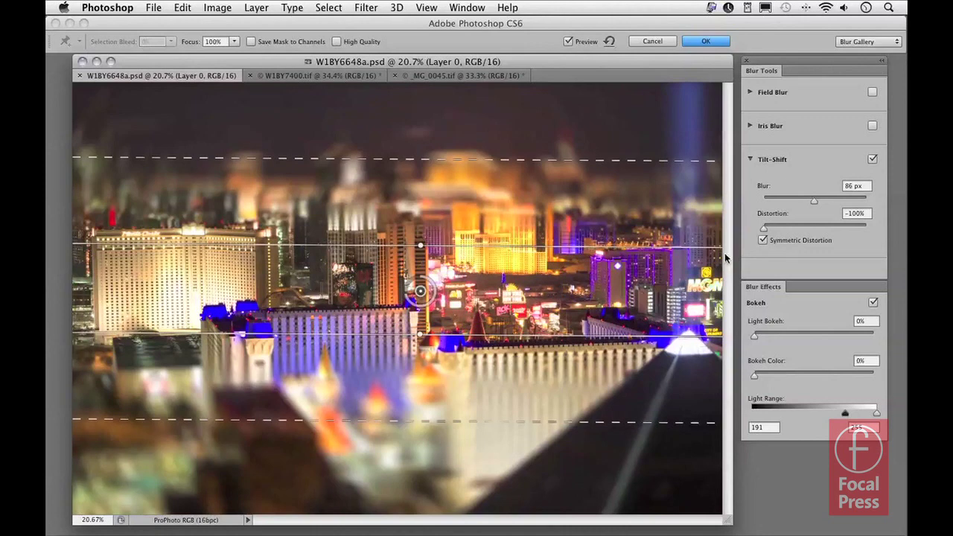
{"action": "left_click_drag", "start_coordinate": [766, 233], "coordinate": [888, 232]}
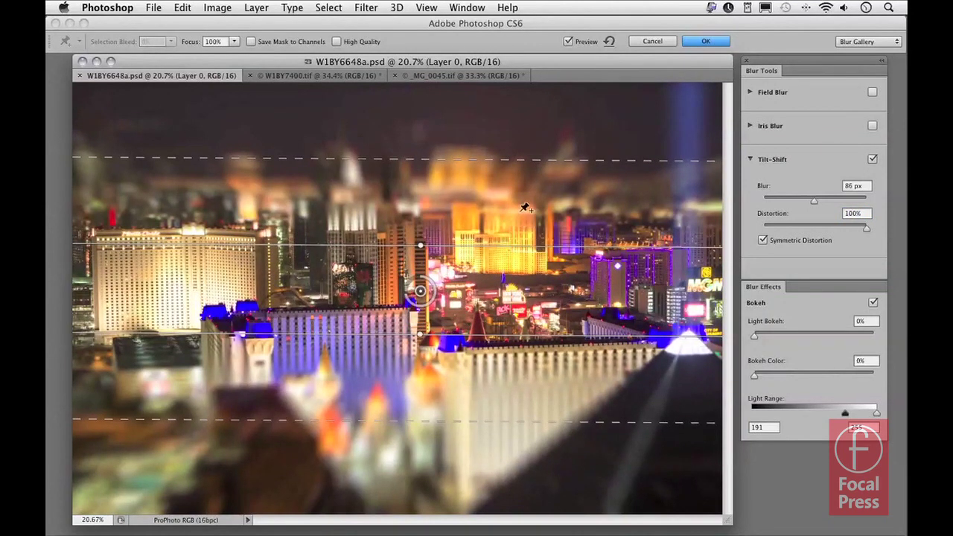
{"action": "left_click", "coordinate": [763, 240]}
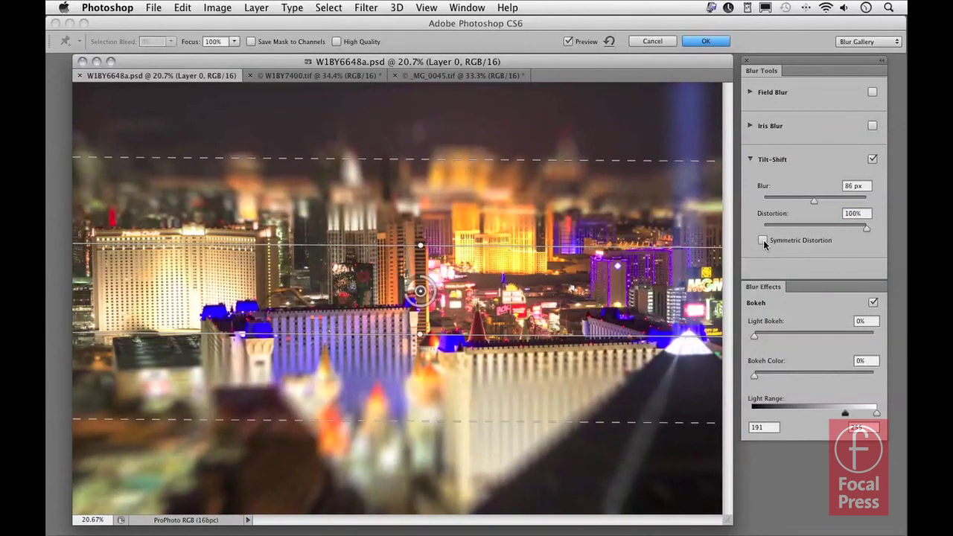
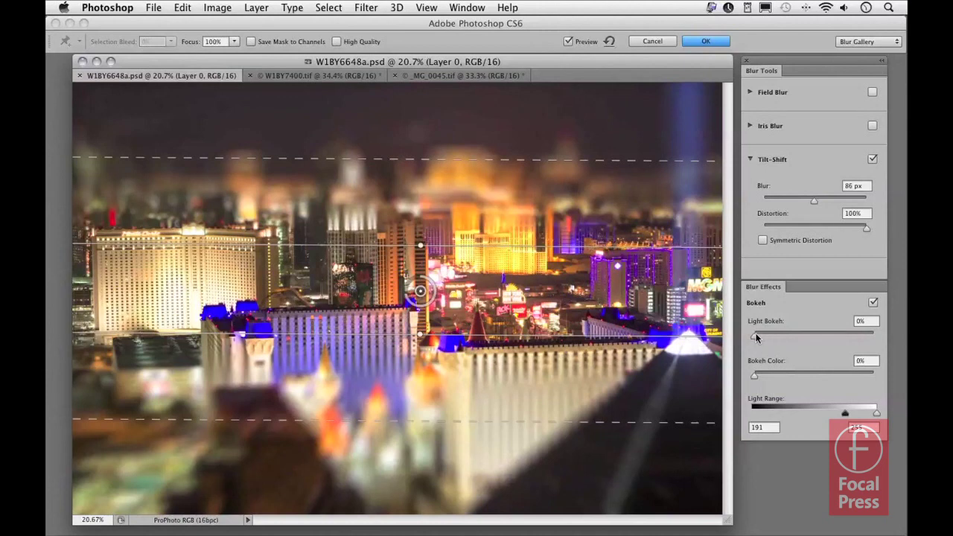
Set the tilt-shift blur's Light Bokeh to 33% and its Light Range to 173–230.
{"action": "left_click_drag", "start_coordinate": [755, 340], "coordinate": [818, 339]}
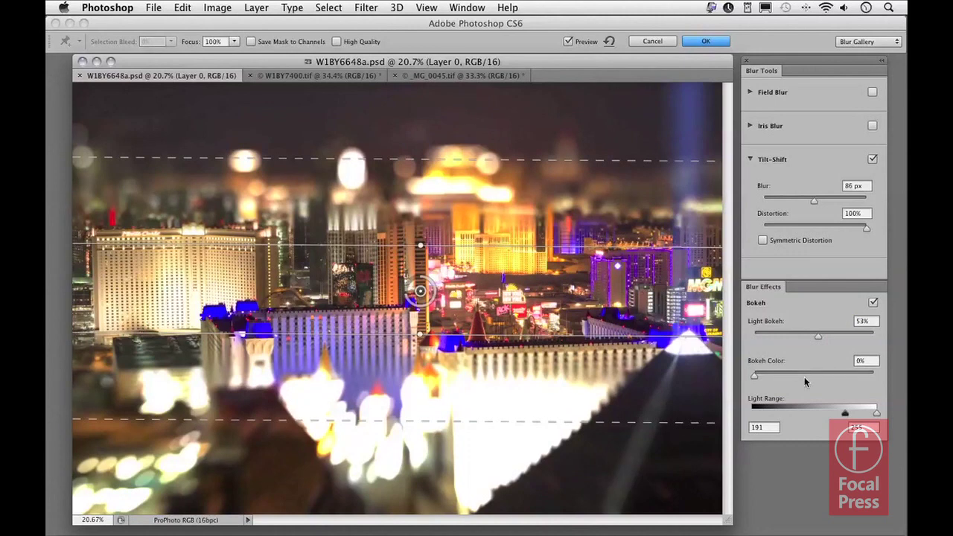
{"action": "left_click_drag", "start_coordinate": [818, 336], "coordinate": [793, 337]}
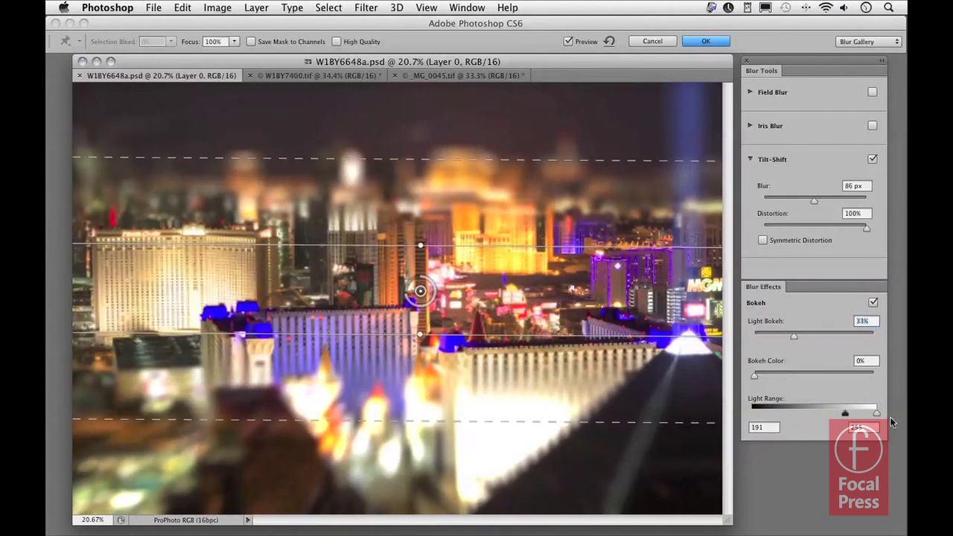
{"action": "left_click_drag", "start_coordinate": [844, 412], "coordinate": [864, 415]}
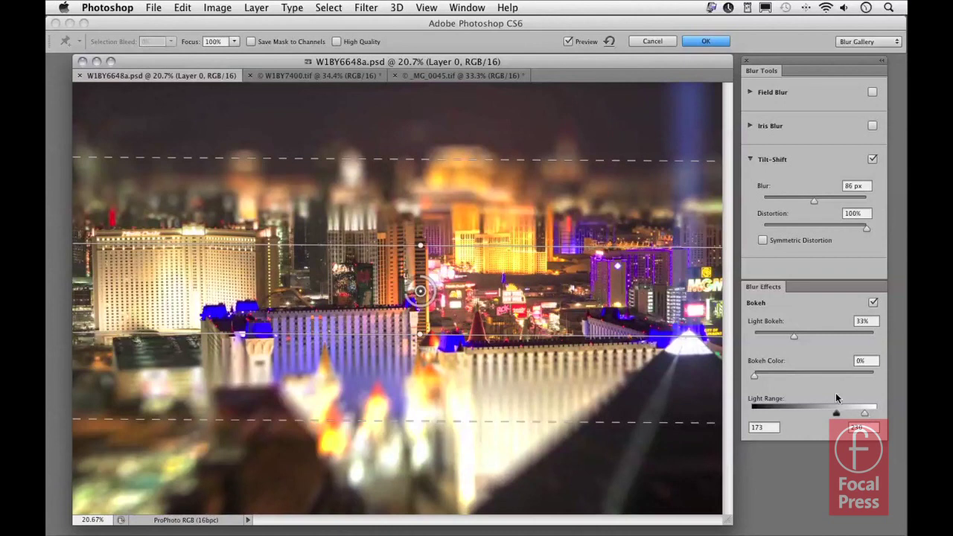
Enable High Quality rendering and compare the tilt-shift blur with the unblurred photo by toggling the preview.
{"action": "left_click", "coordinate": [336, 41]}
{"action": "left_click", "coordinate": [569, 42]}
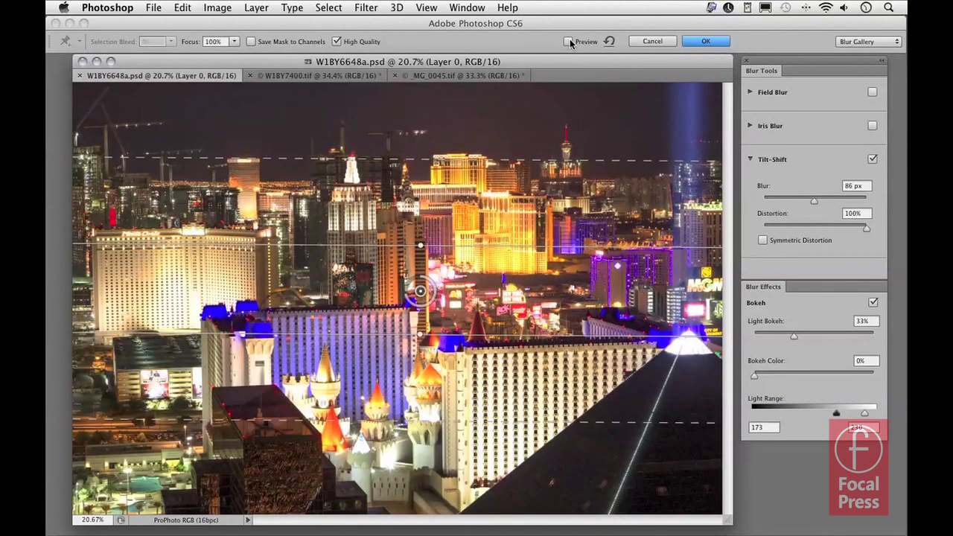
{"action": "left_click", "coordinate": [569, 42]}
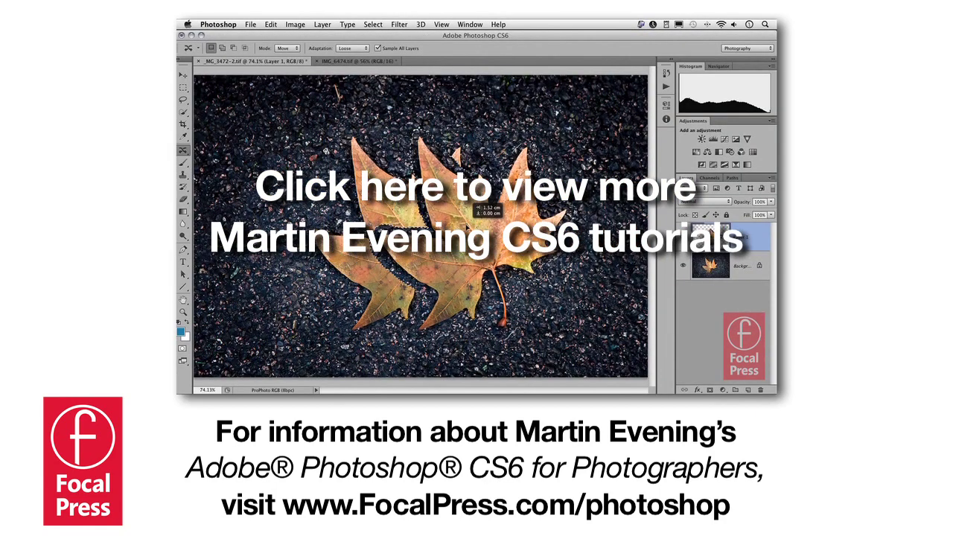
{"action": "left_click_drag", "start_coordinate": [462, 209], "coordinate": [544, 206]}
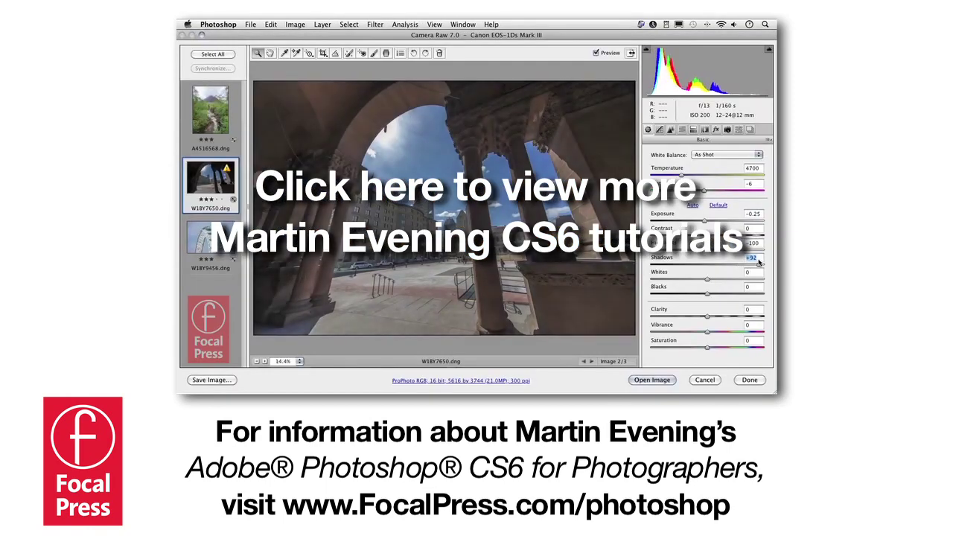